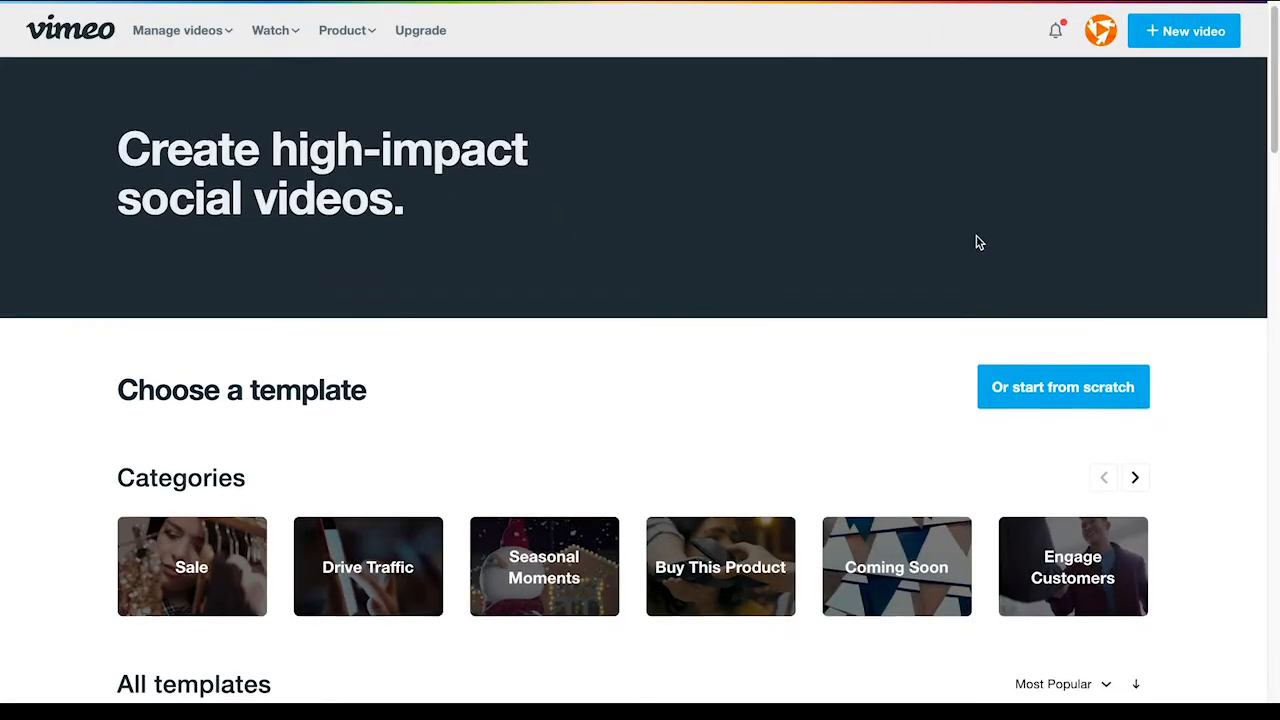
Find the Happy Mother's Day template among all templates and open it for customizing.
scroll(979, 243, "down", 4)
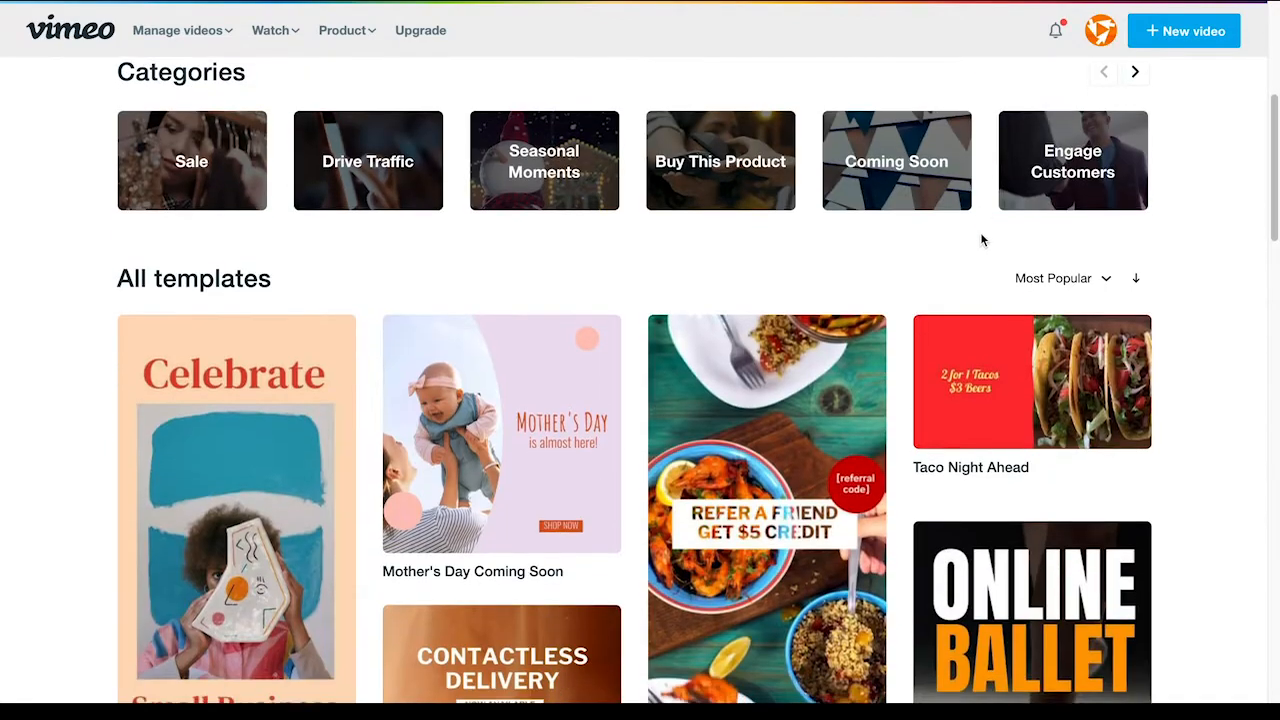
scroll(981, 239, "down", 2)
scroll(983, 240, "down", 4)
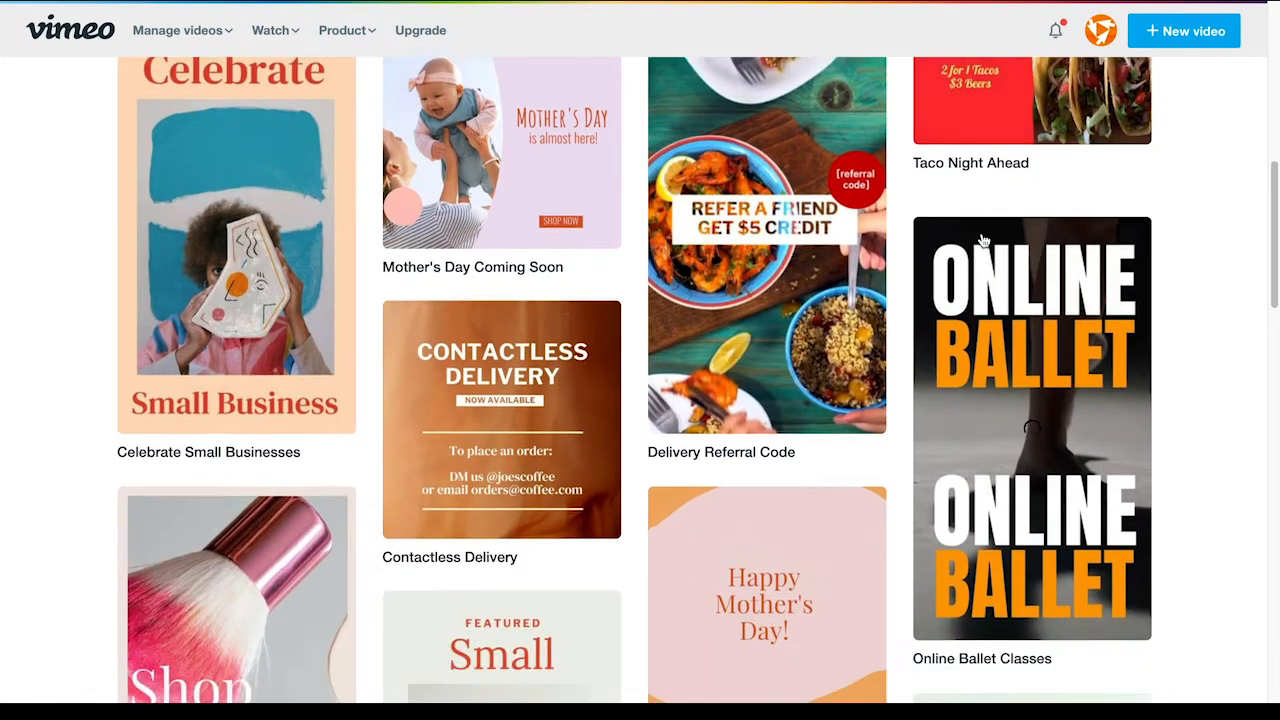
scroll(983, 240, "down", 2)
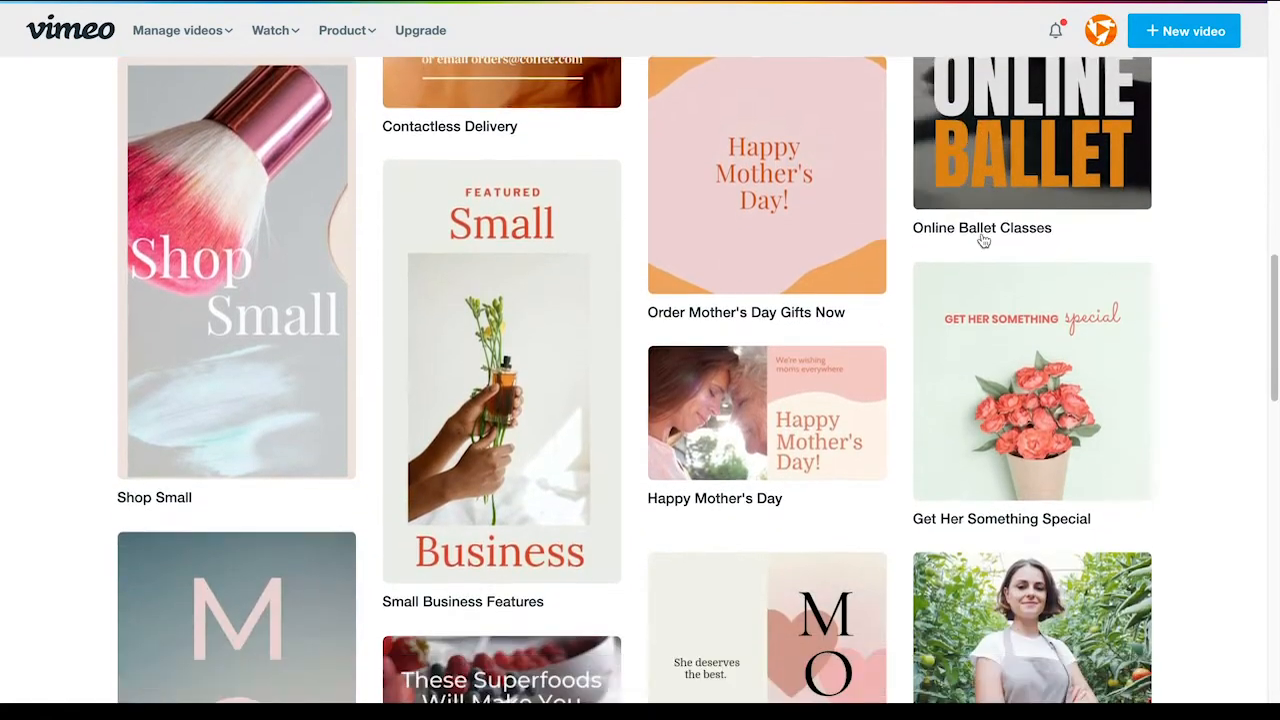
scroll(983, 240, "down", 1)
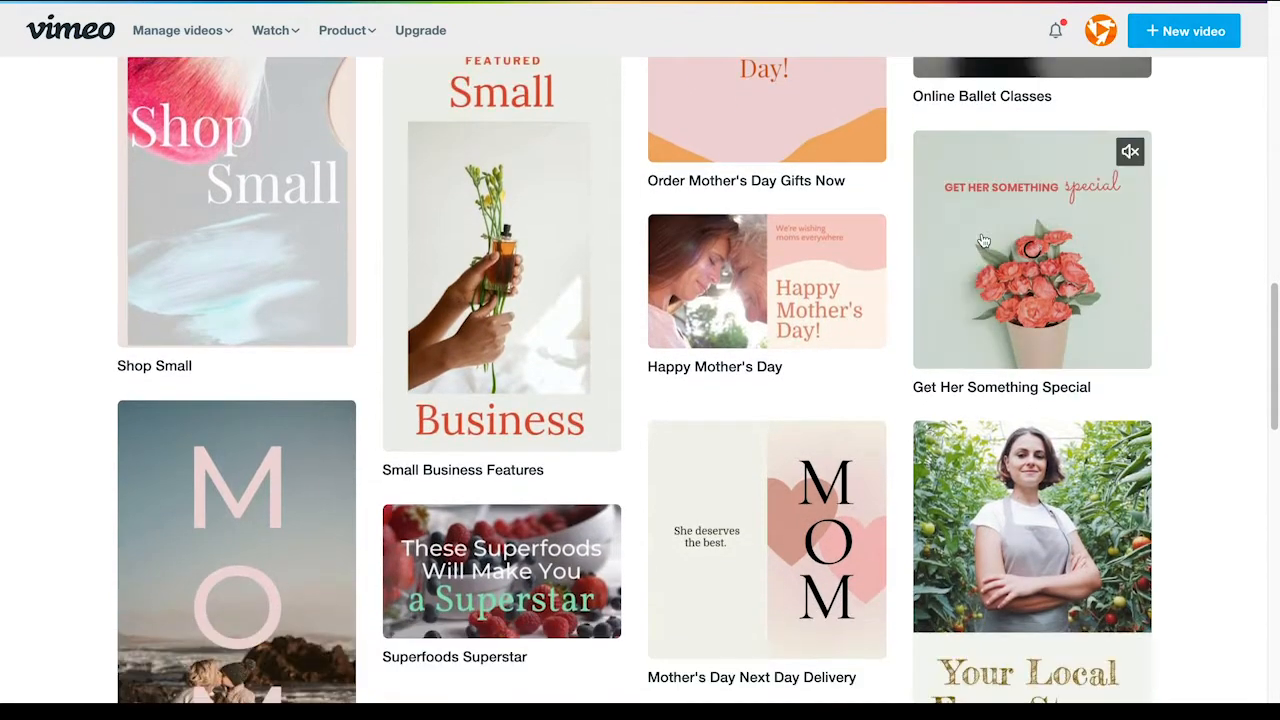
mouse_move(834, 257)
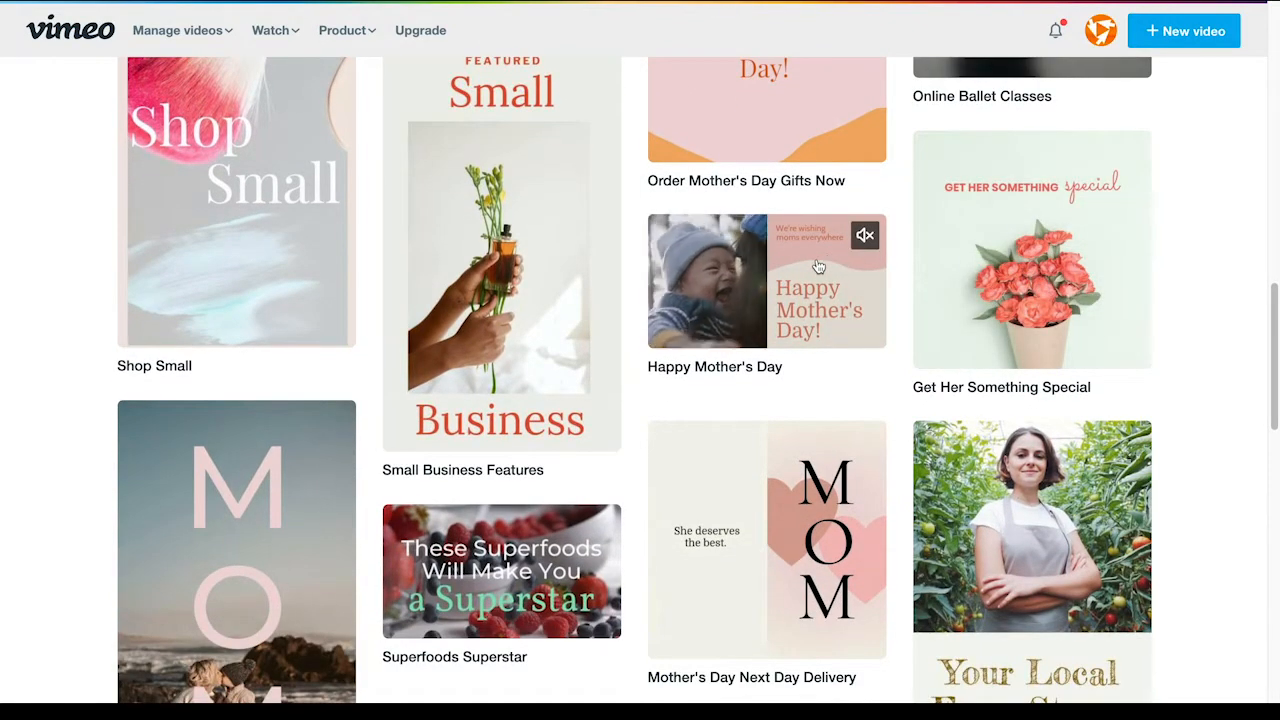
left_click(818, 266)
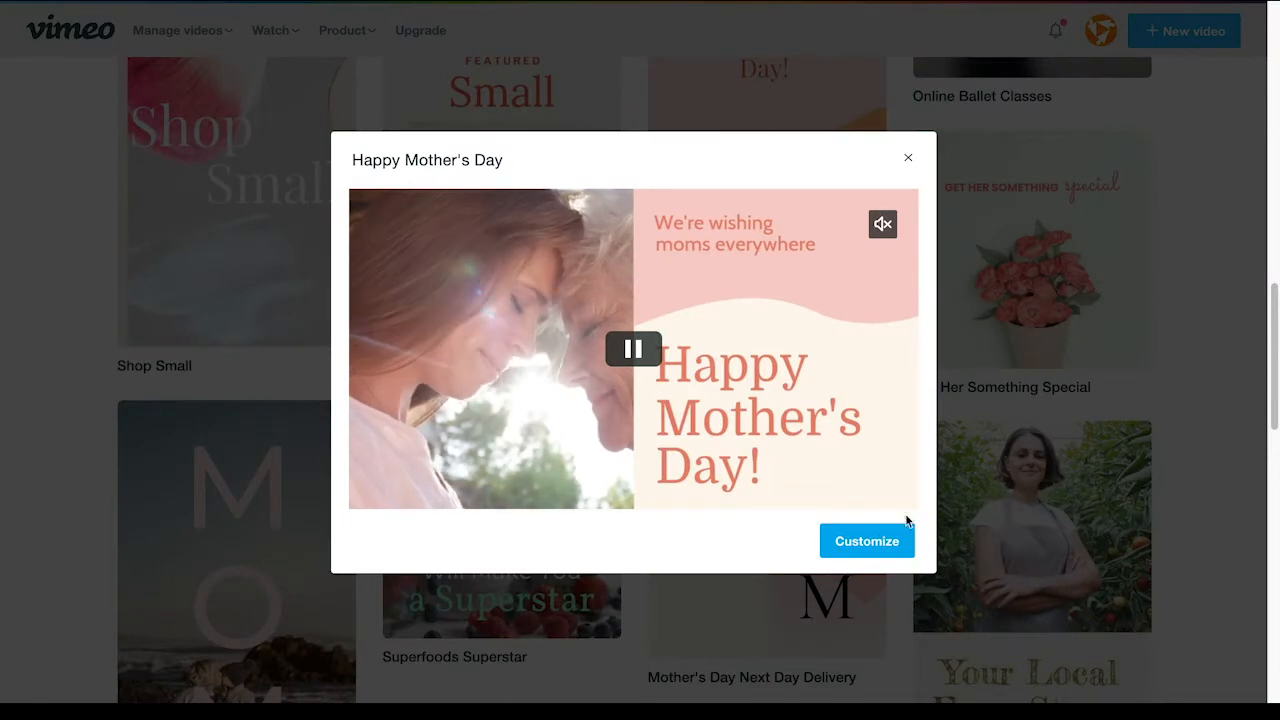
left_click(880, 542)
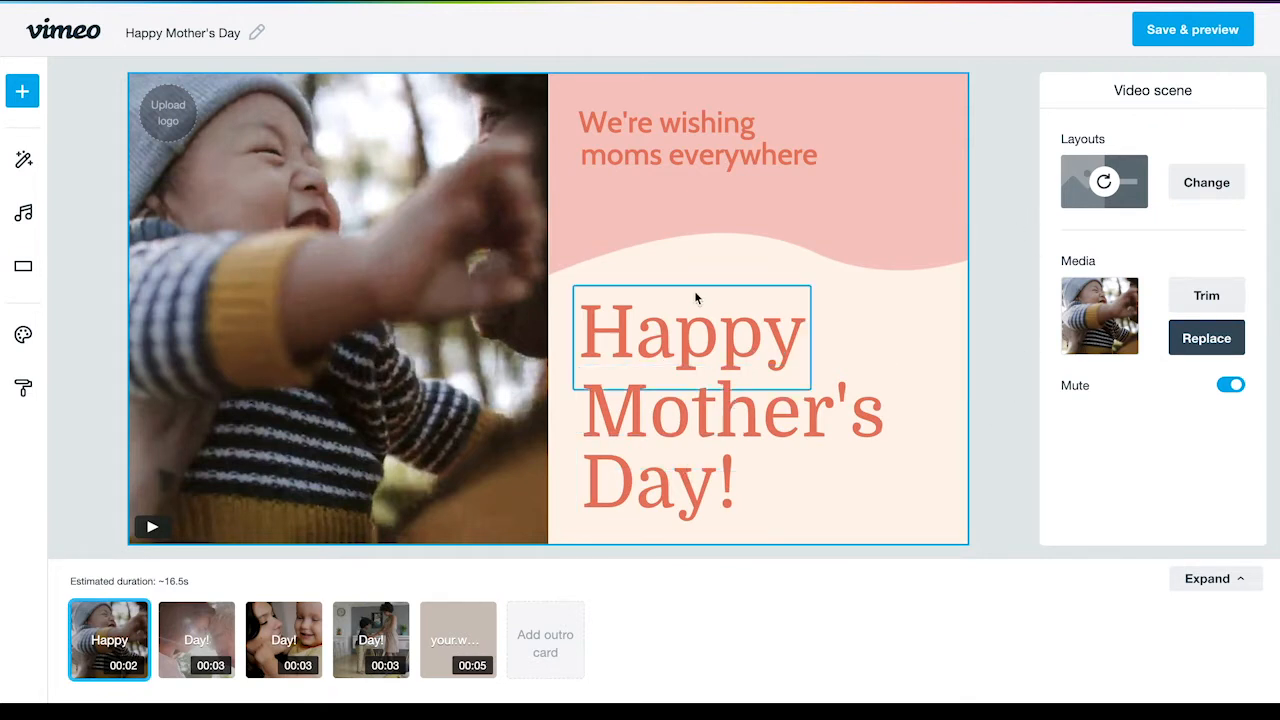
Recolor the text "We're wishing" bright green and "moms everywhere" a darker green in the first scene.
left_click(687, 136)
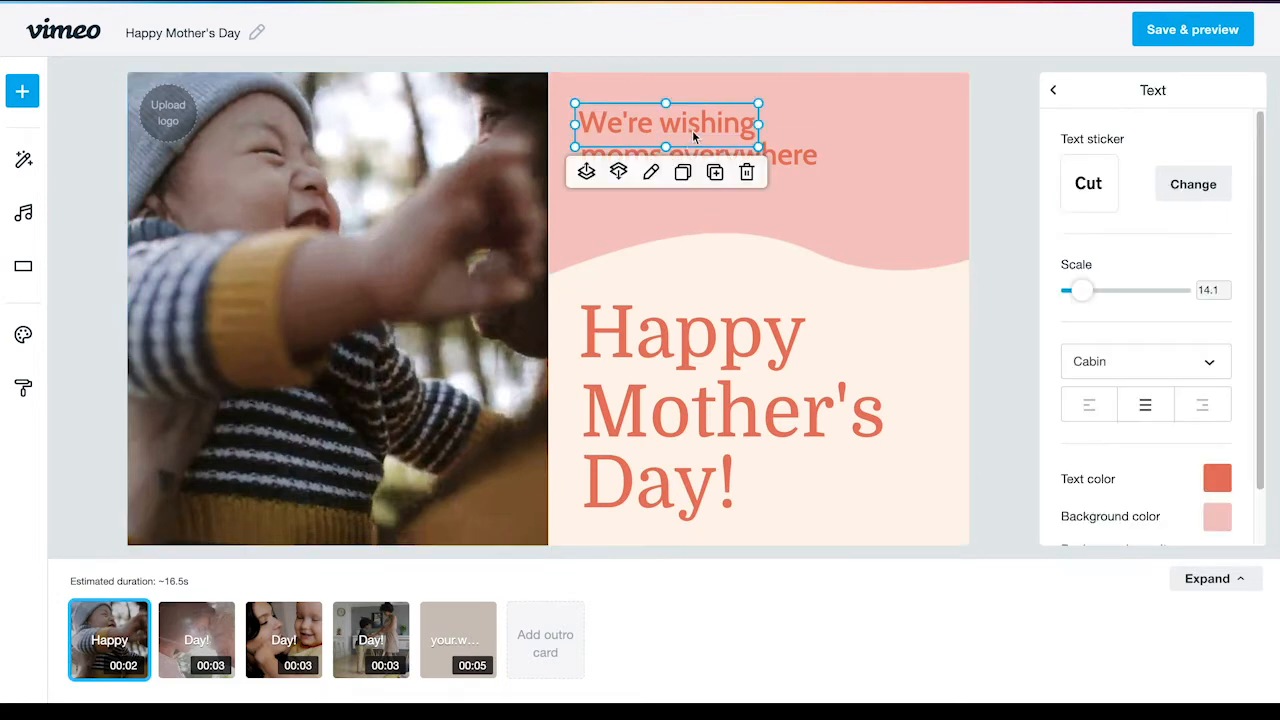
left_click(1217, 479)
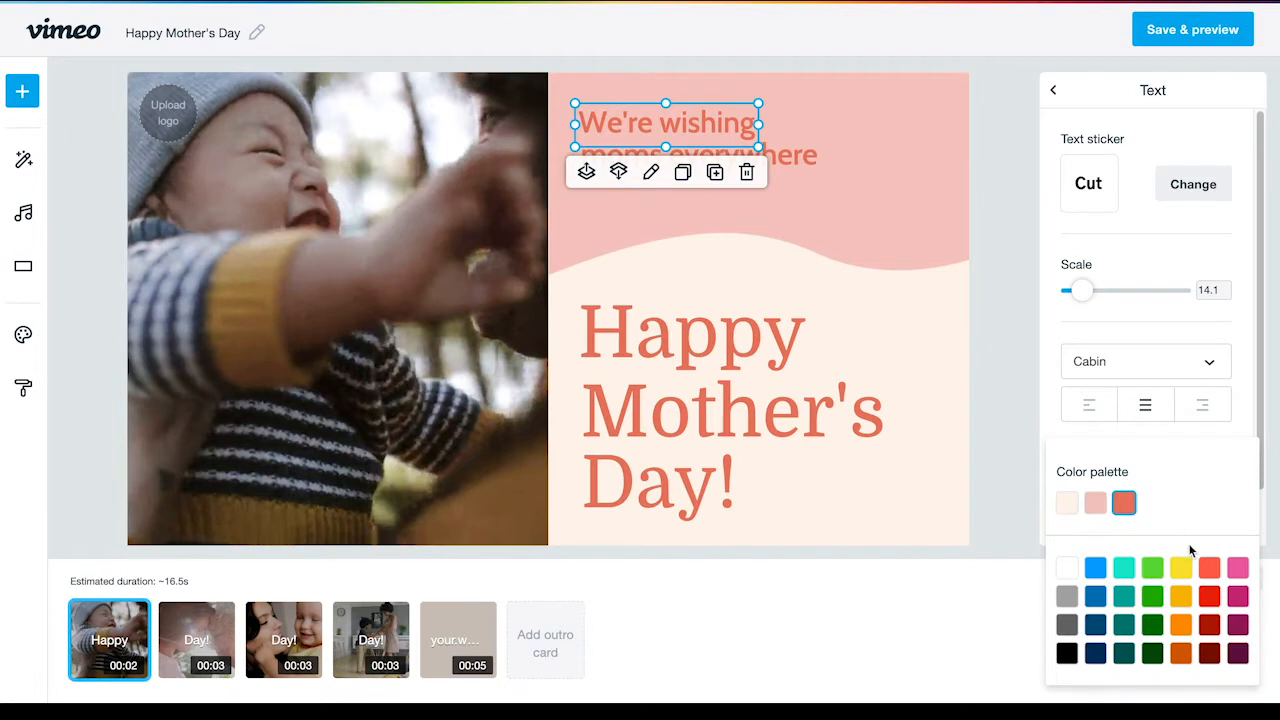
left_click(1153, 595)
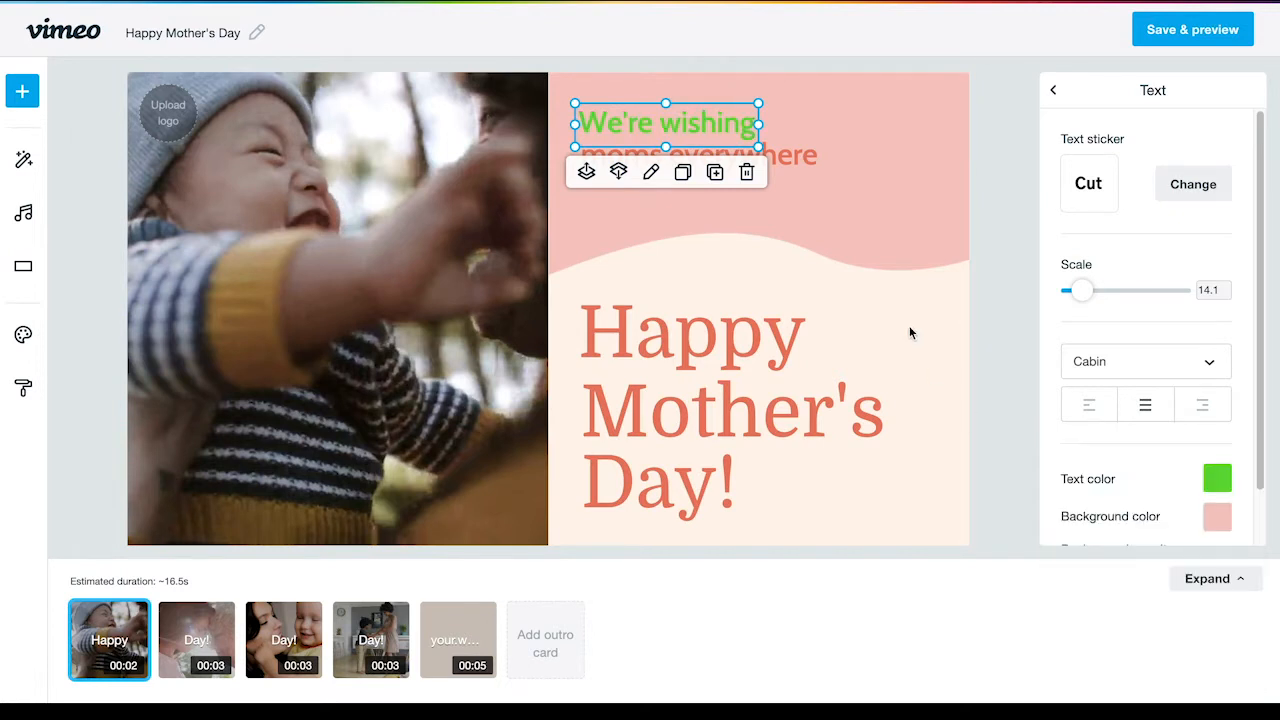
left_click(792, 152)
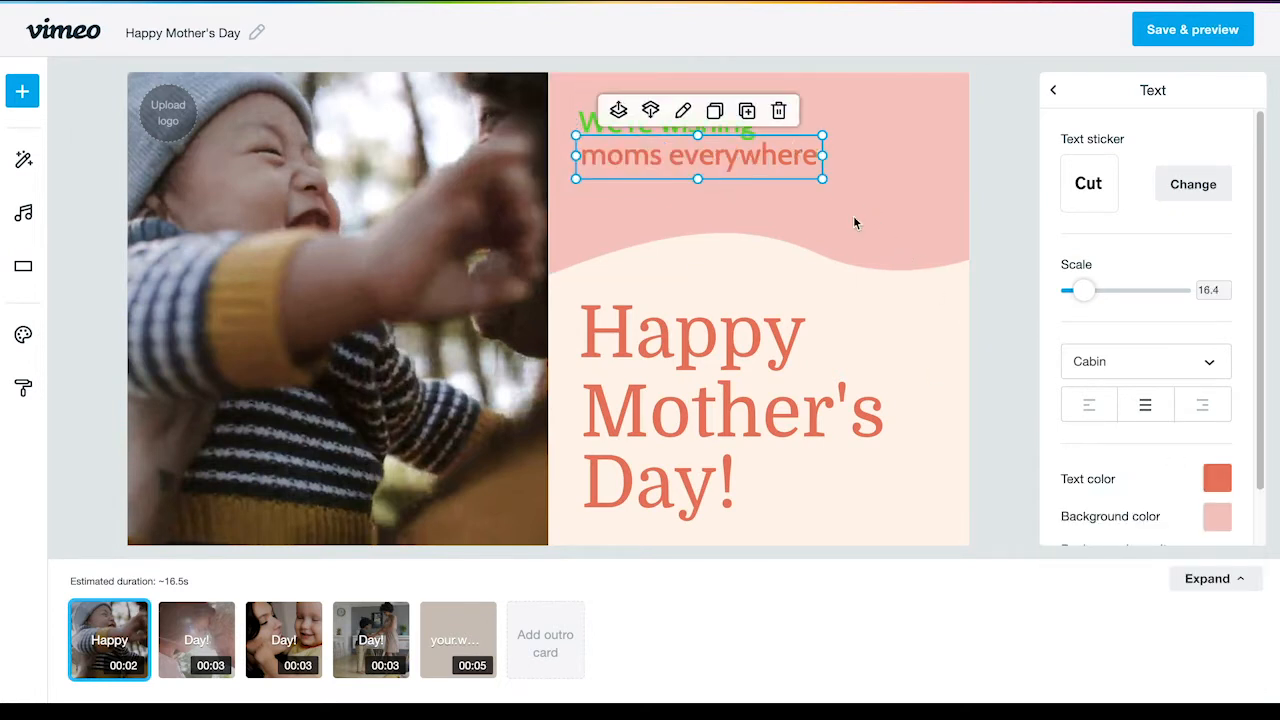
left_click(1214, 482)
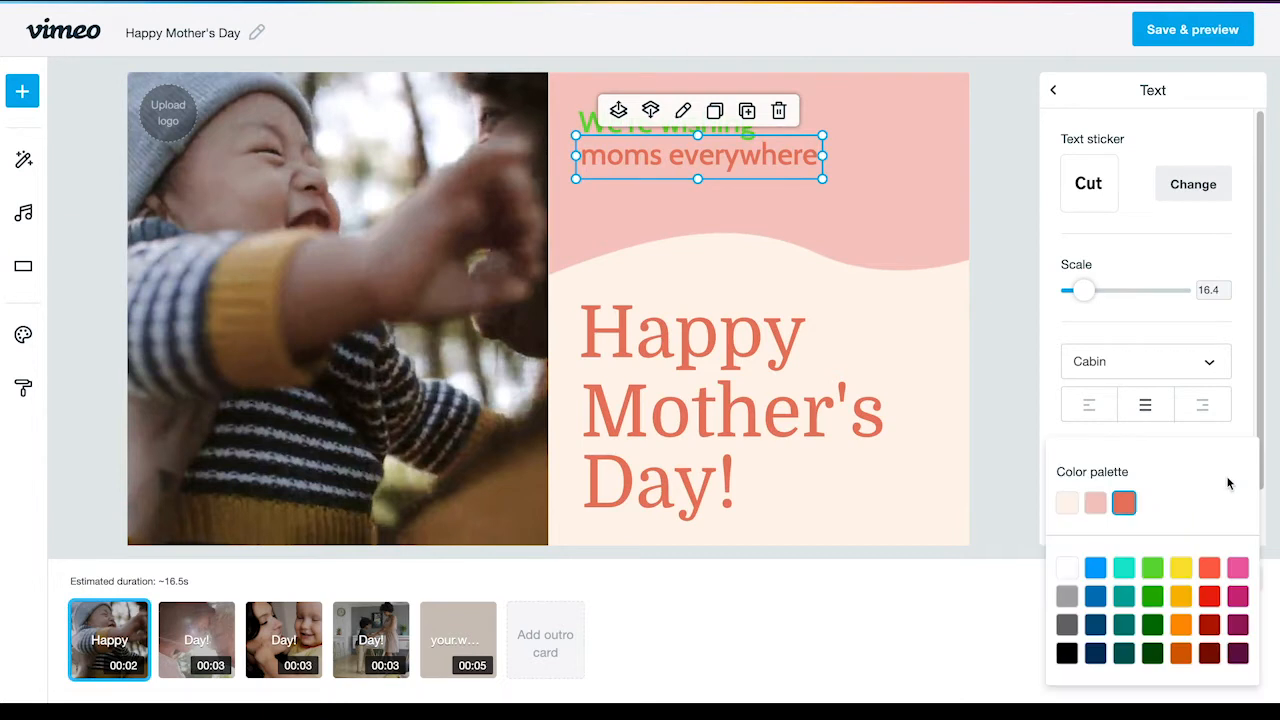
left_click(1153, 596)
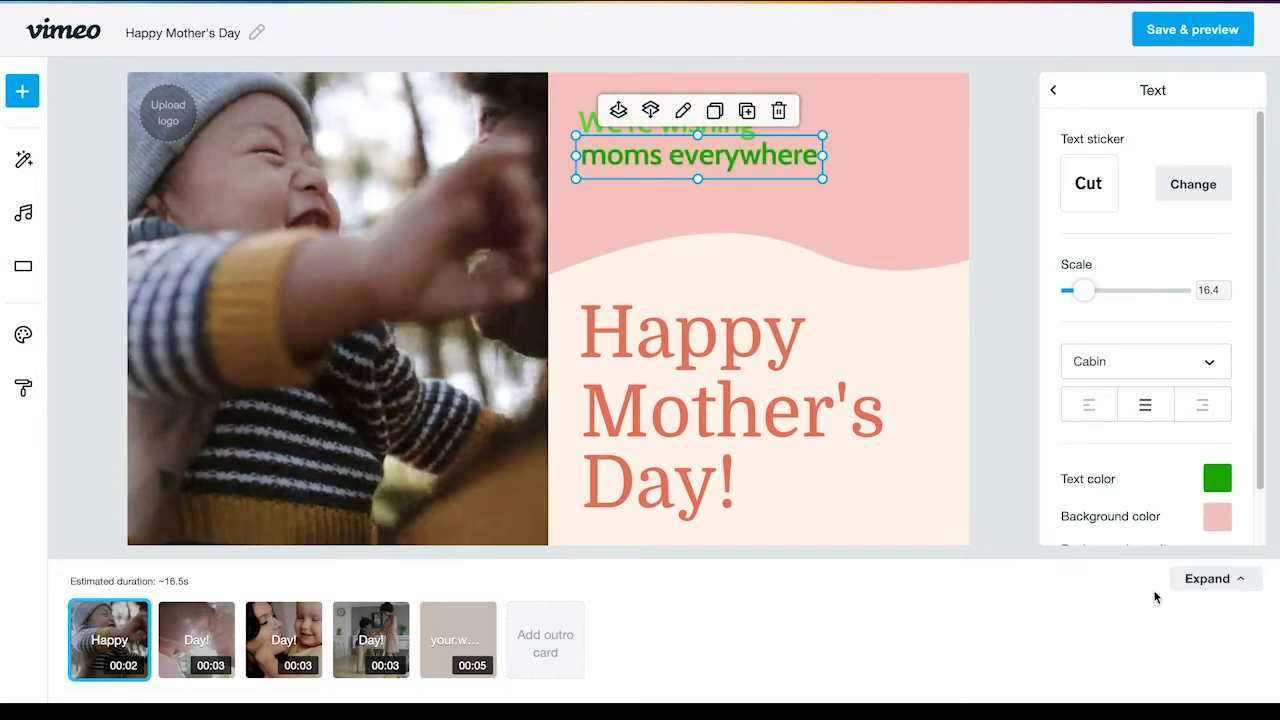
Reduce the "Happy" text to scale 13 and move it slightly right and down, just above "Mother's".
left_click(722, 327)
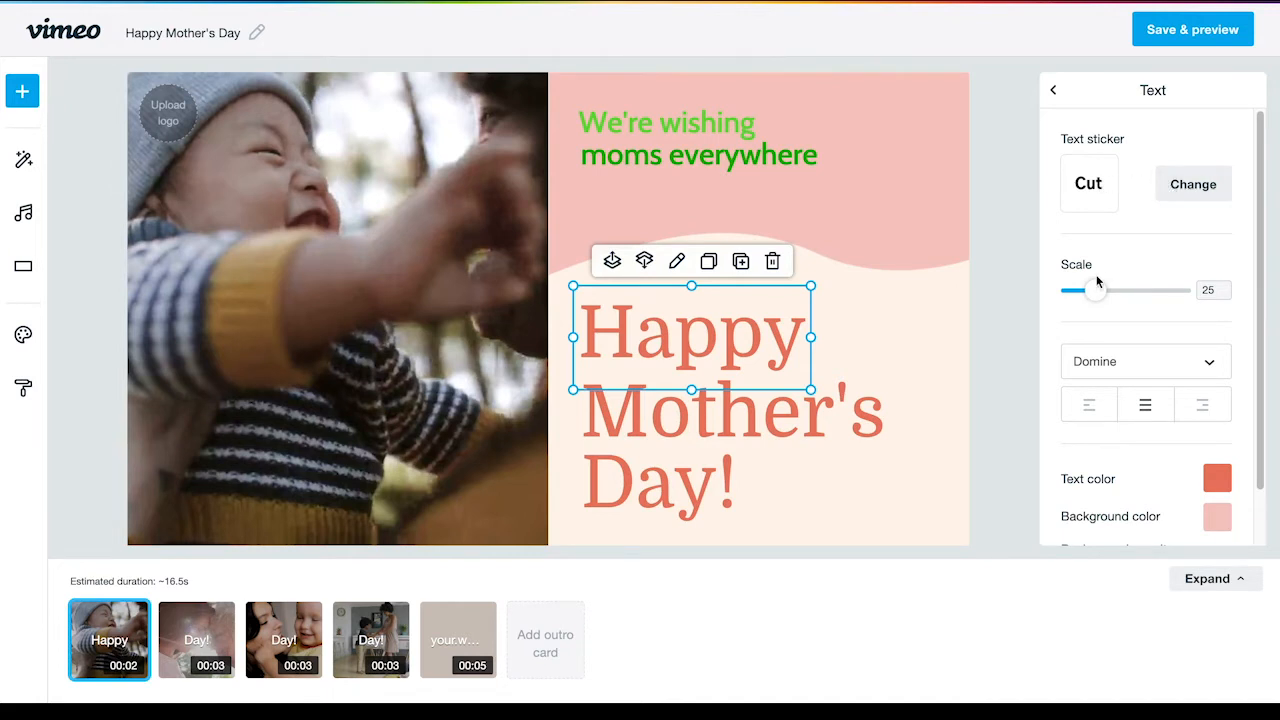
left_click_drag(1096, 290, 1083, 297)
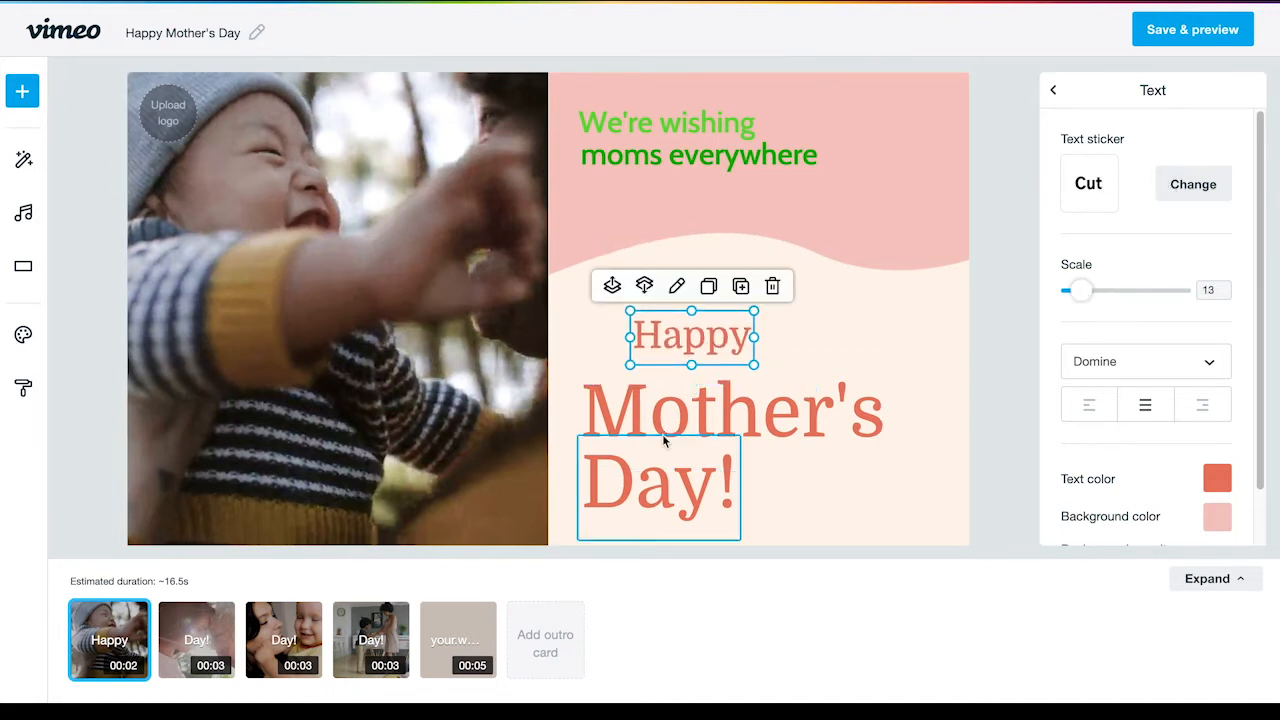
left_click_drag(713, 337, 757, 357)
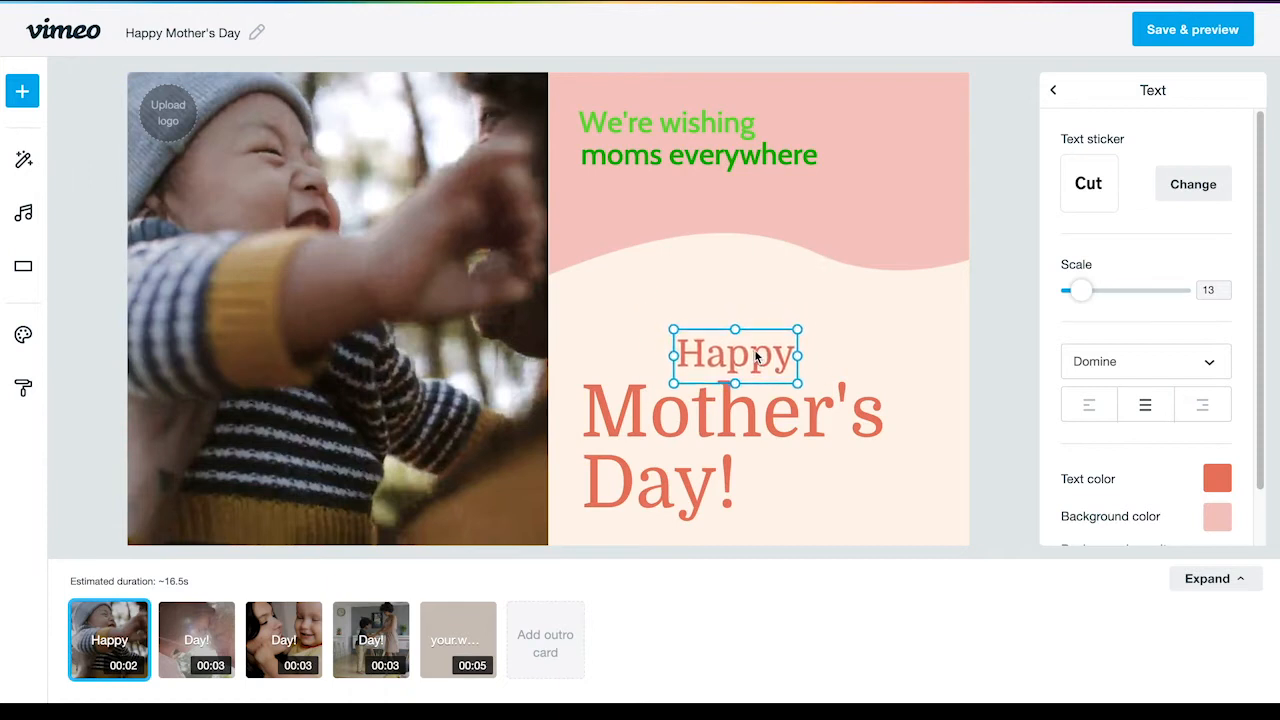
Shrink the "Mother's" text and move it to the left, below "Happy".
left_click(777, 418)
left_click_drag(1092, 292, 1083, 292)
left_click_drag(748, 418, 673, 410)
Place the "Day!" text beside "Mother's" on the same line and reduce it to scale 13.
left_click(643, 486)
left_click_drag(643, 486, 833, 419)
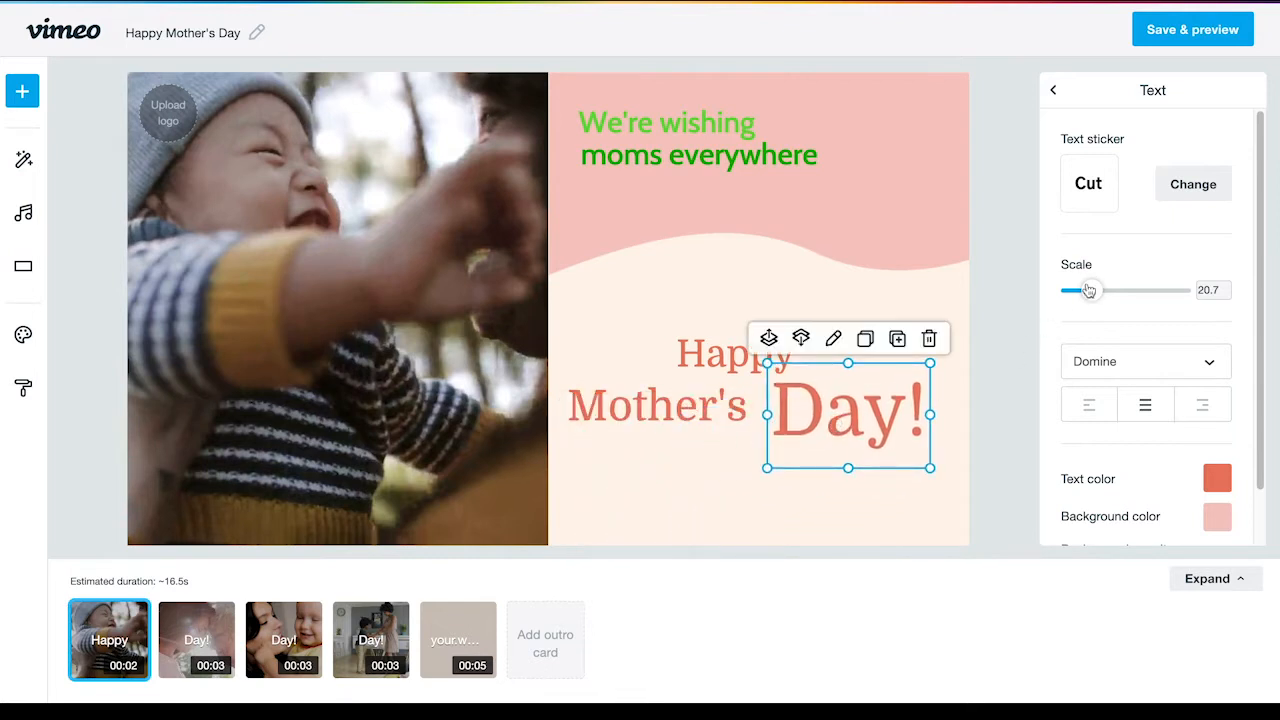
left_click_drag(1090, 290, 1083, 298)
left_click_drag(861, 417, 827, 413)
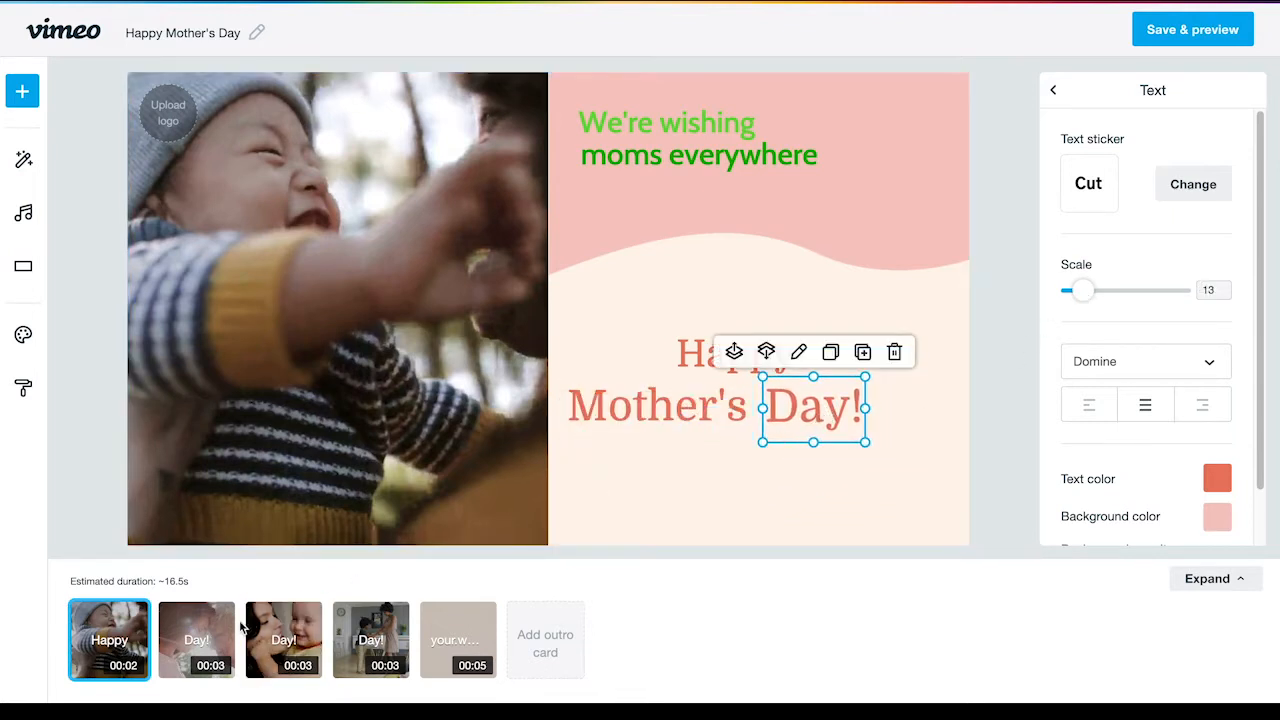
Replace the first scene's video with the 0:11 laughing baby stock clip from the Health category.
left_click(200, 637)
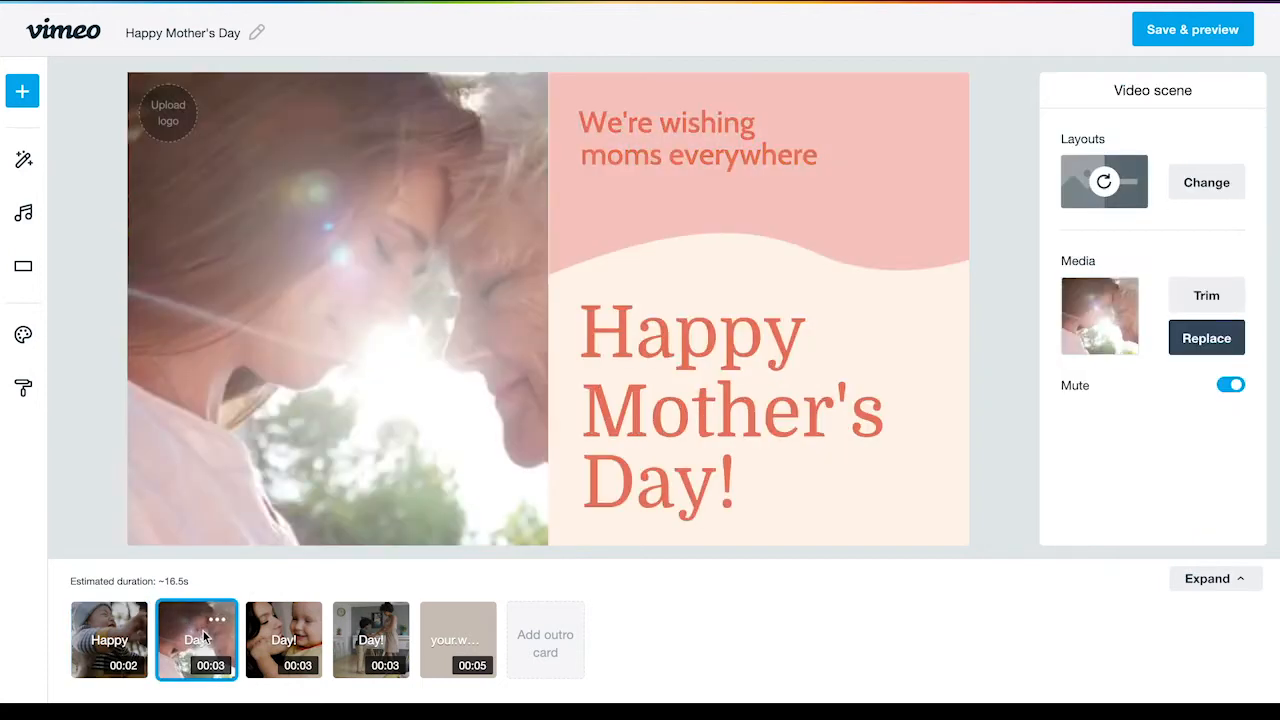
left_click(112, 640)
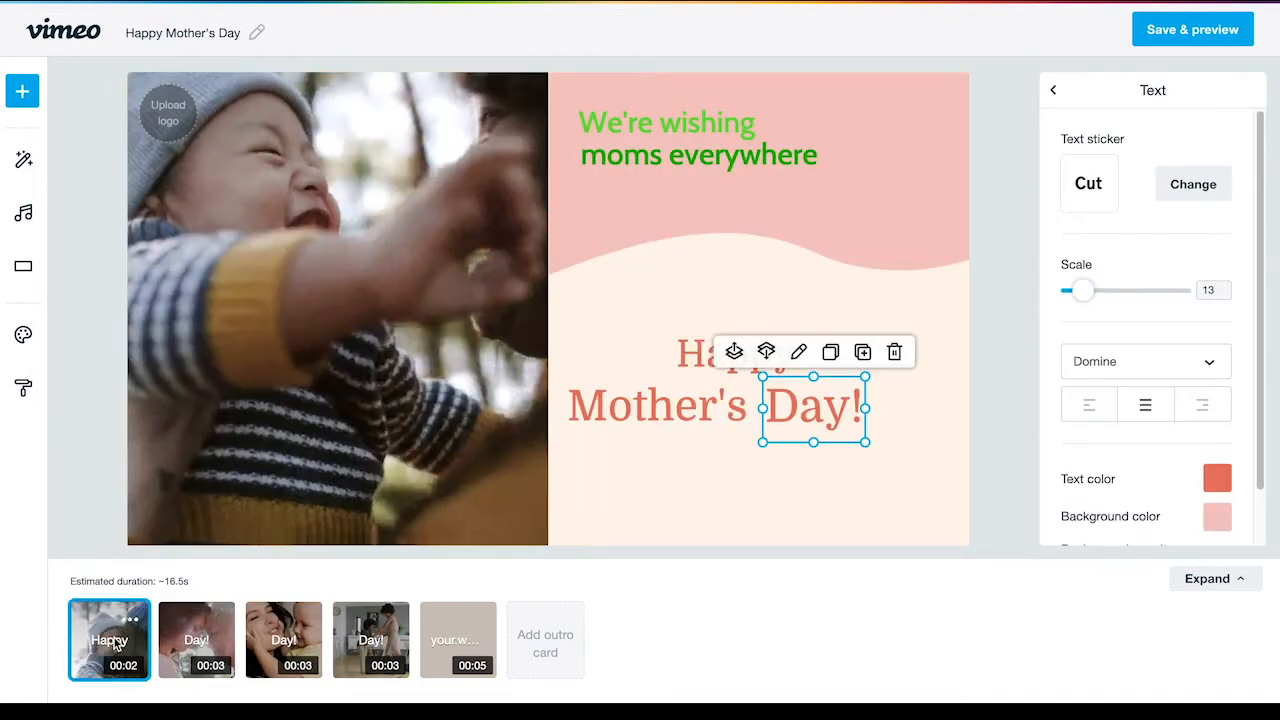
left_click(285, 249)
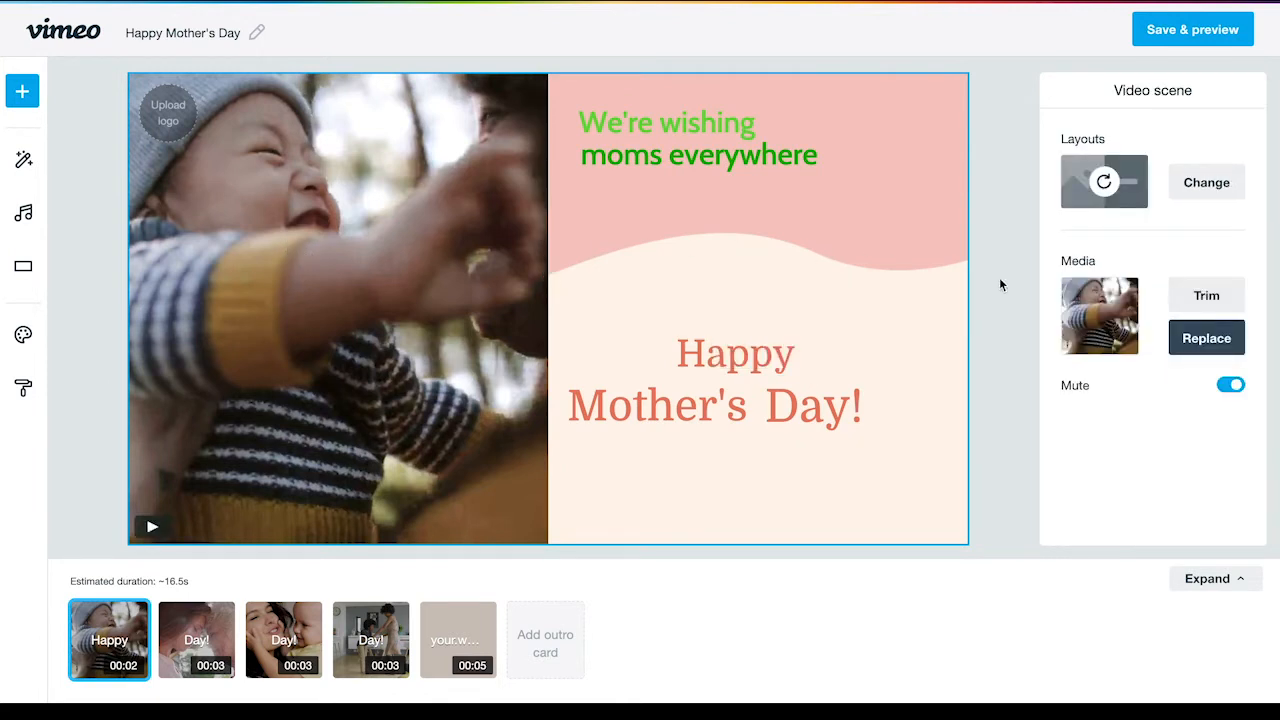
left_click(1188, 340)
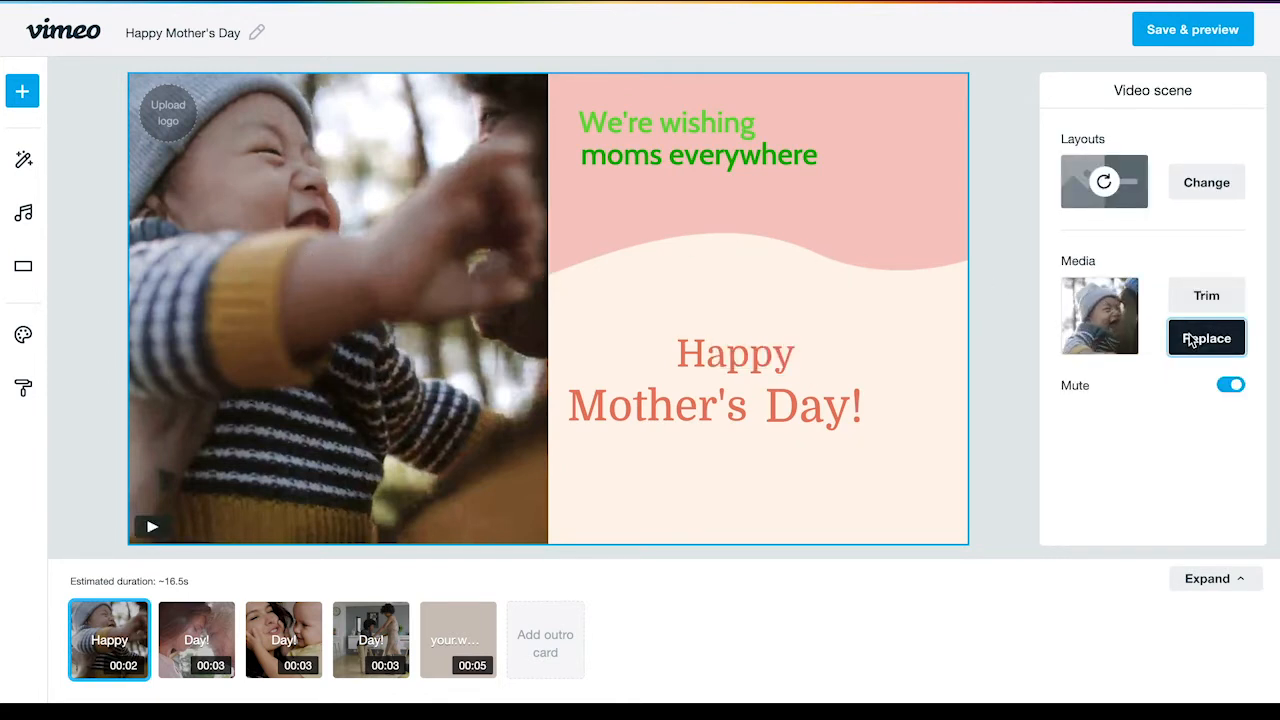
scroll(795, 231, "down", 1)
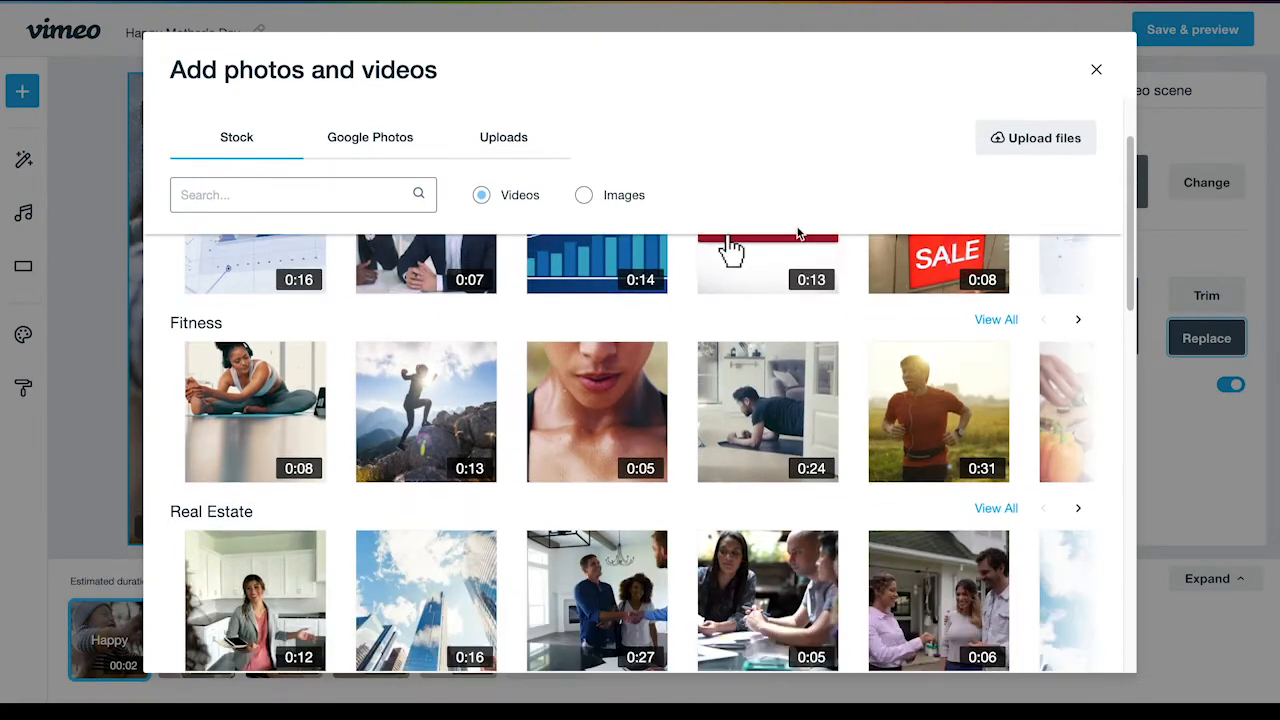
scroll(833, 317, "down", 2)
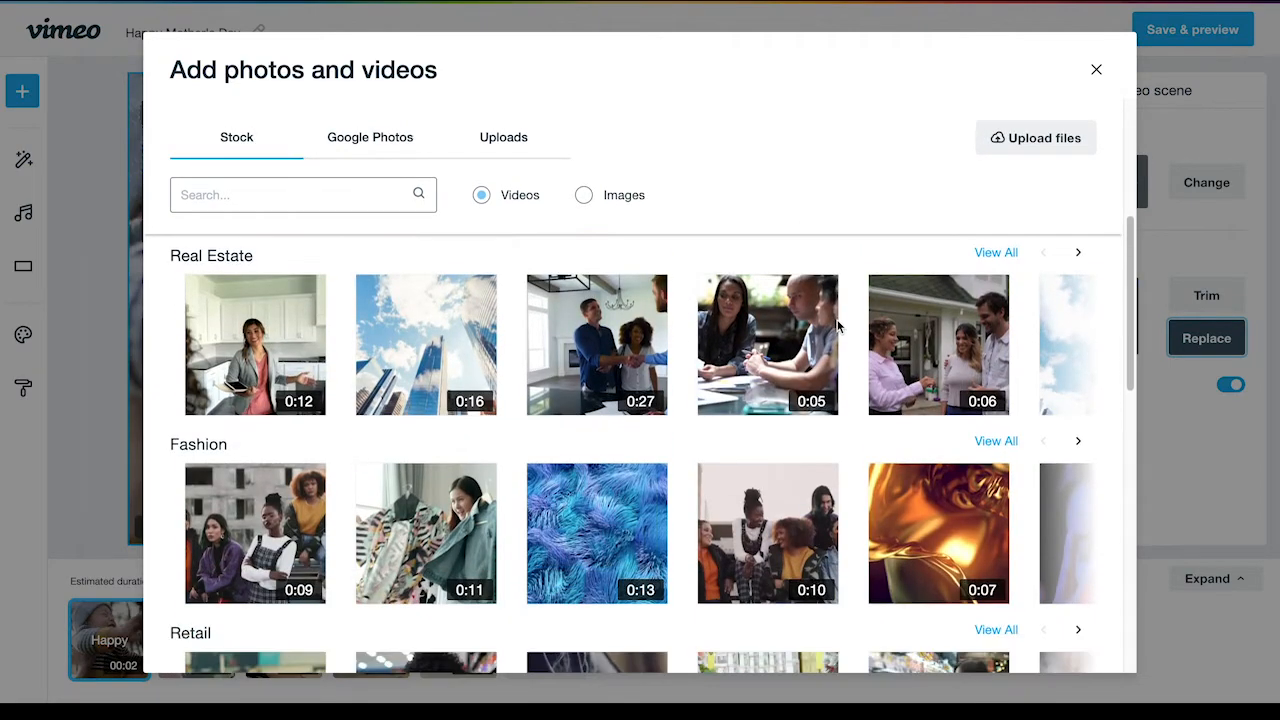
scroll(838, 325, "down", 3)
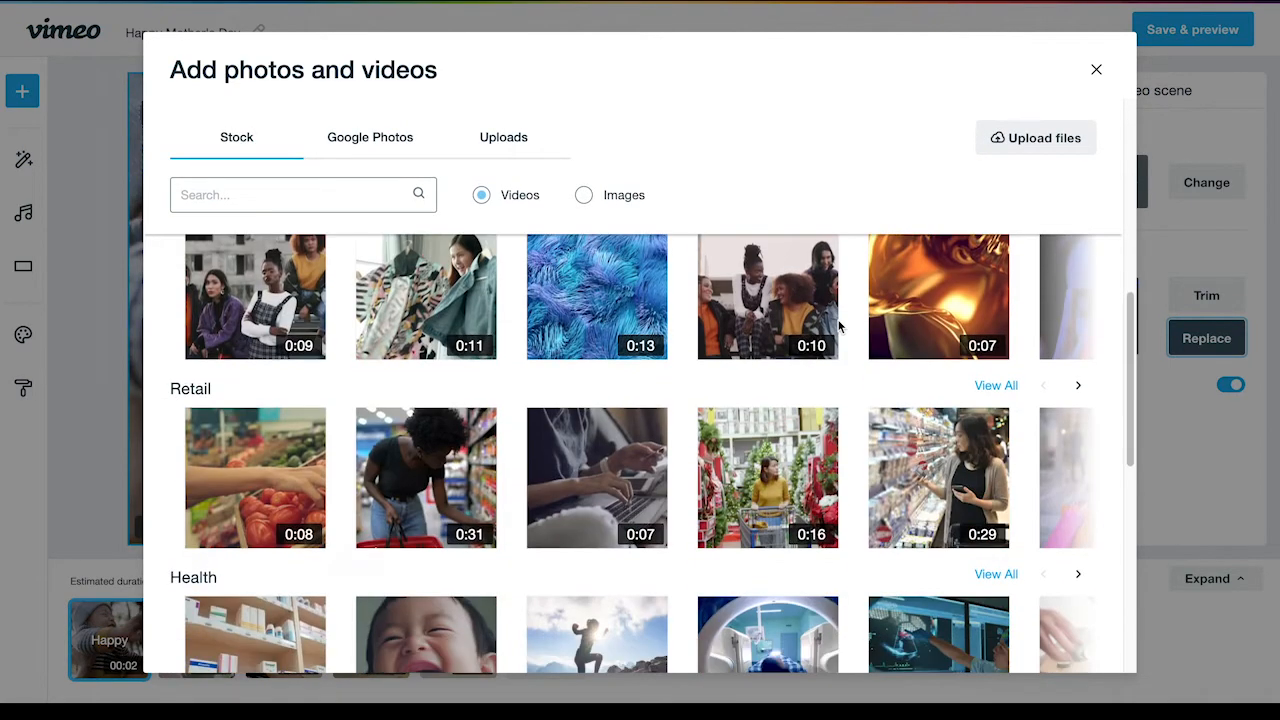
scroll(838, 325, "down", 1)
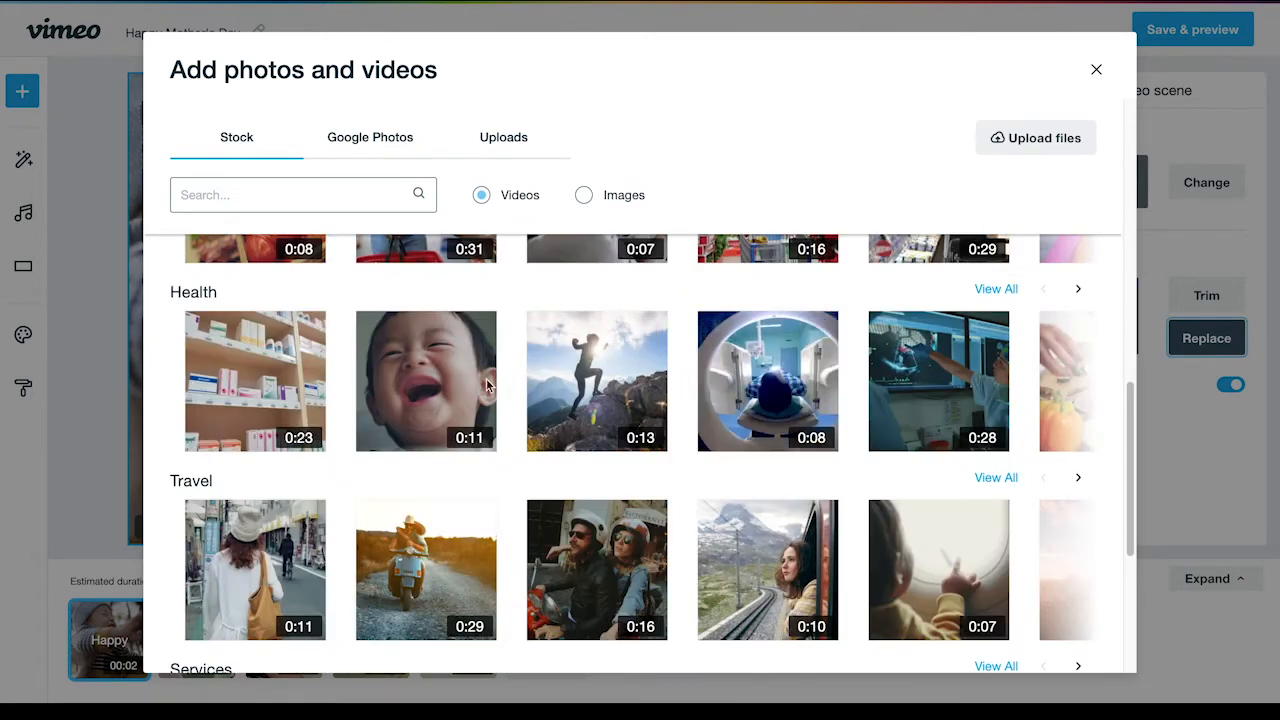
left_click(449, 383)
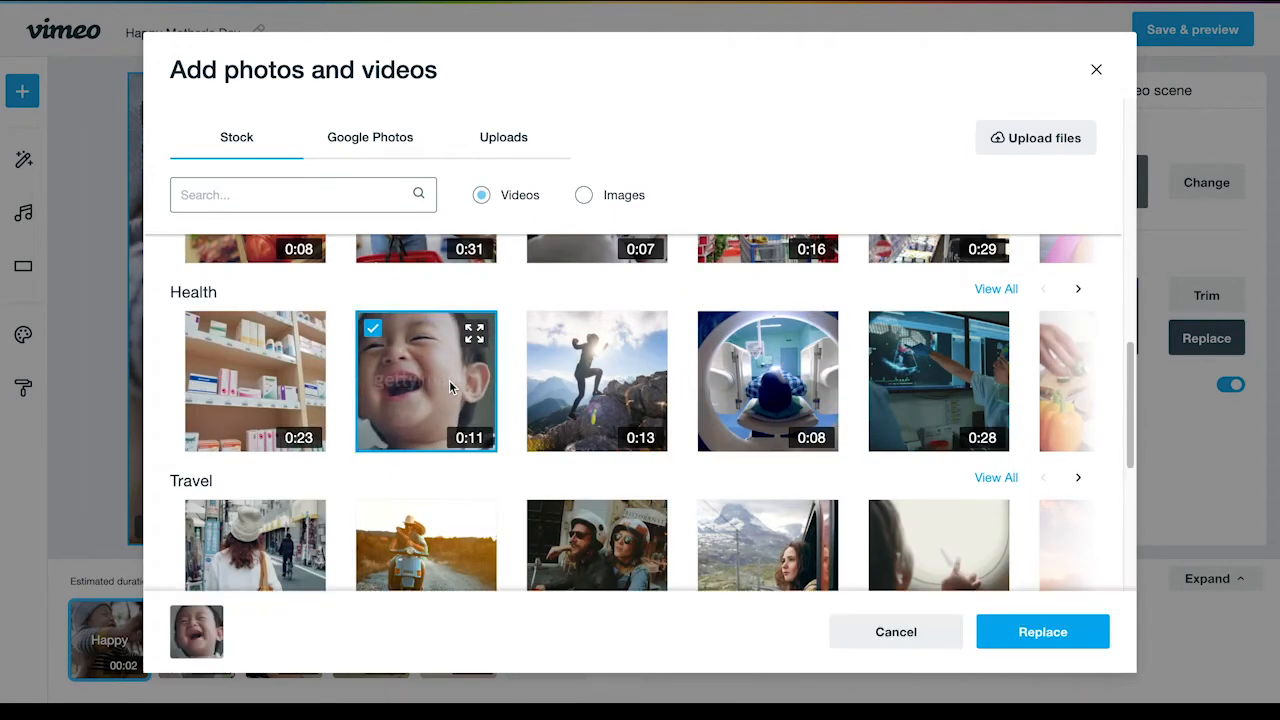
left_click(1020, 638)
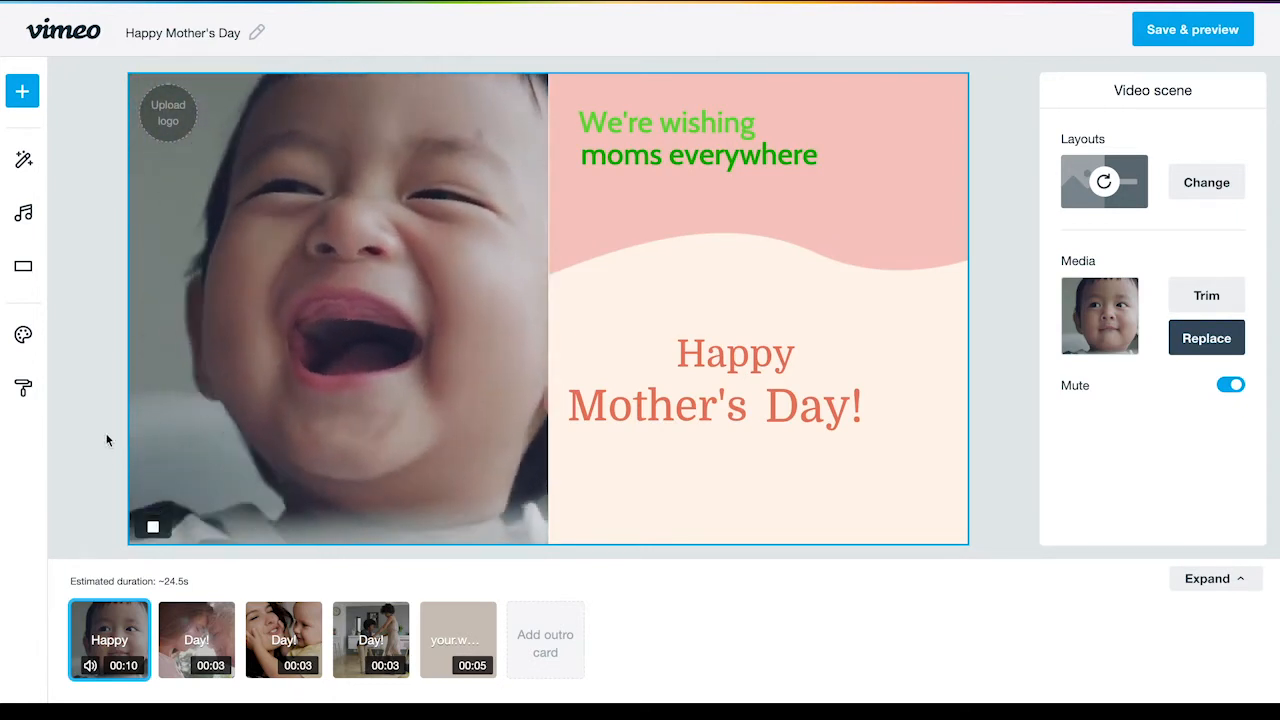
Apply the Valentine style to the video.
left_click(30, 163)
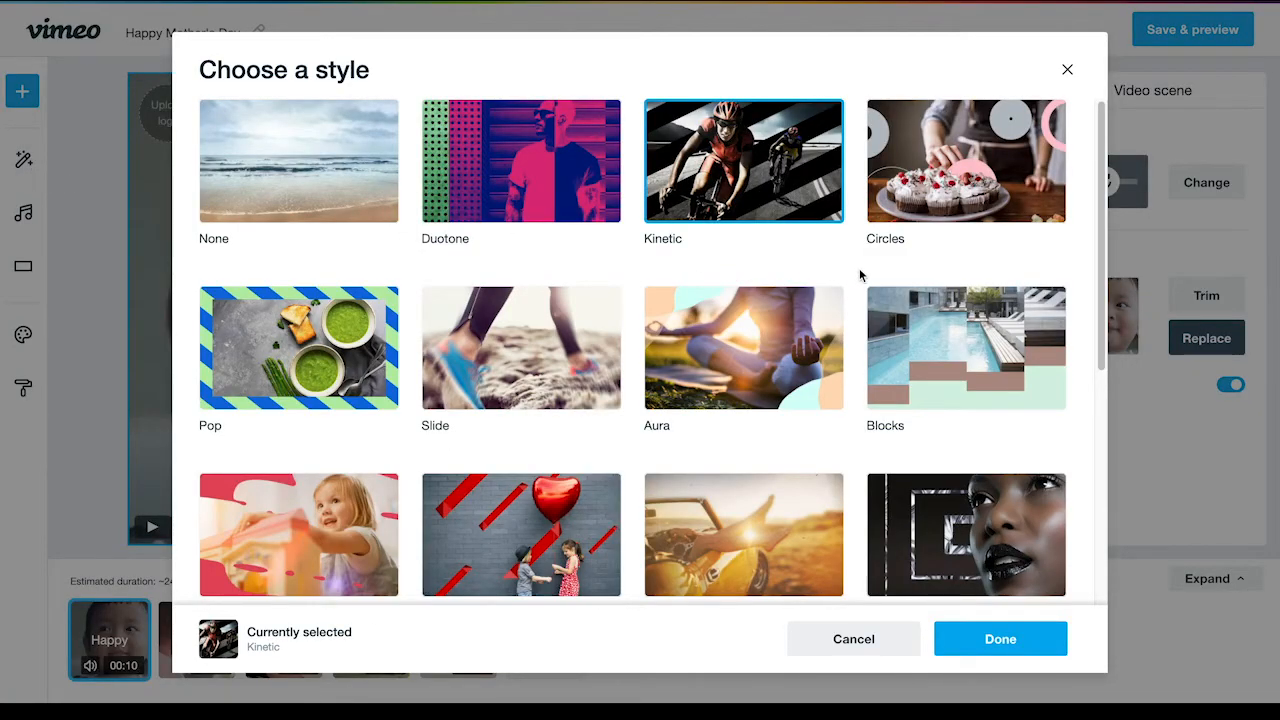
scroll(860, 275, "down", 5)
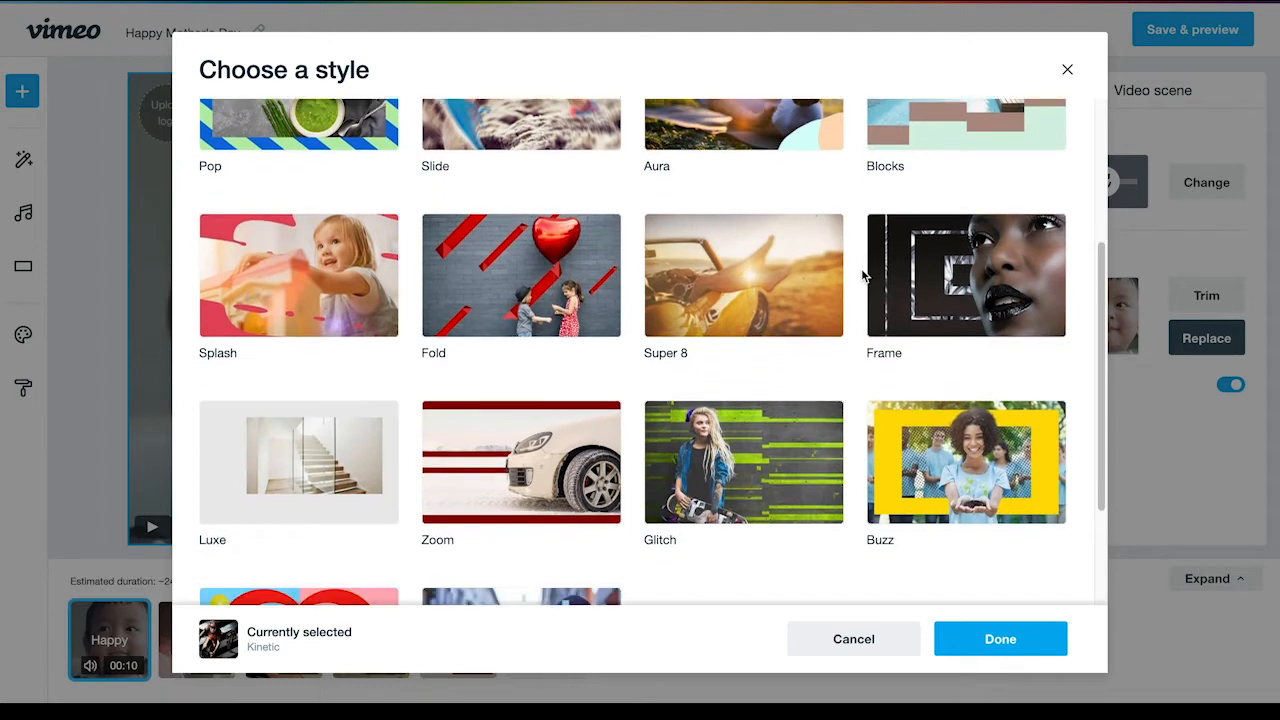
scroll(862, 275, "down", 3)
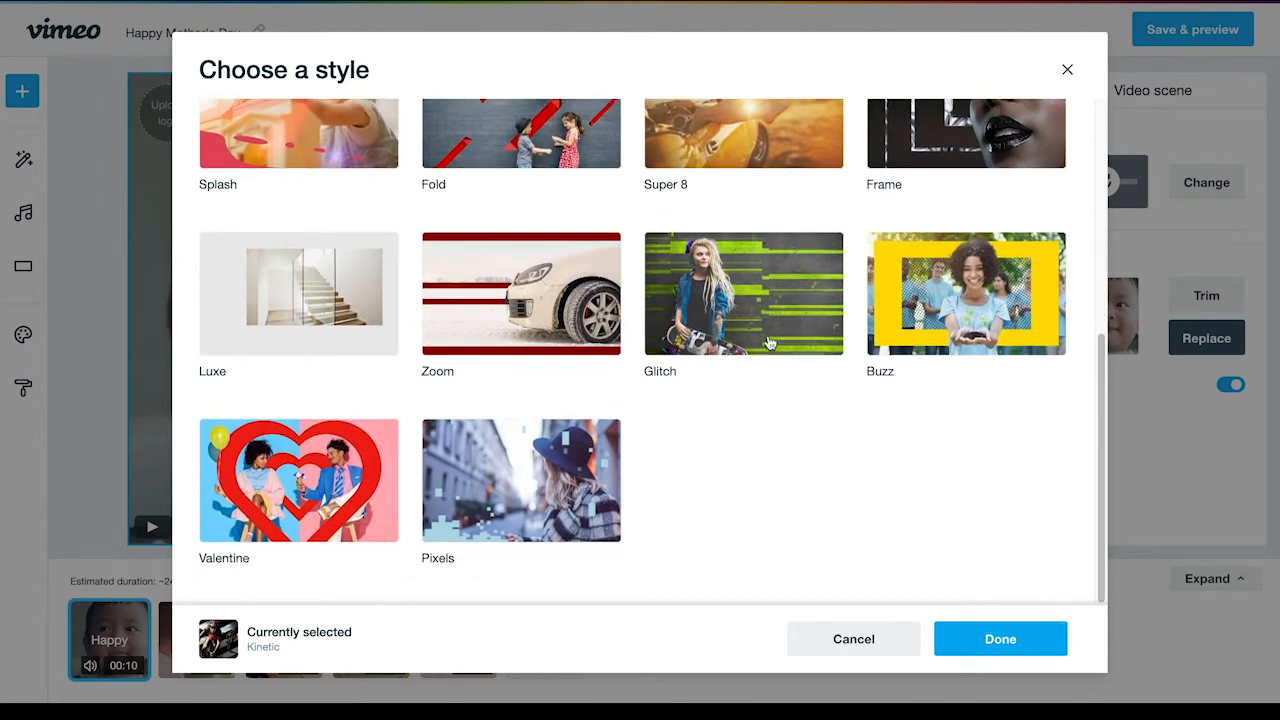
left_click(322, 447)
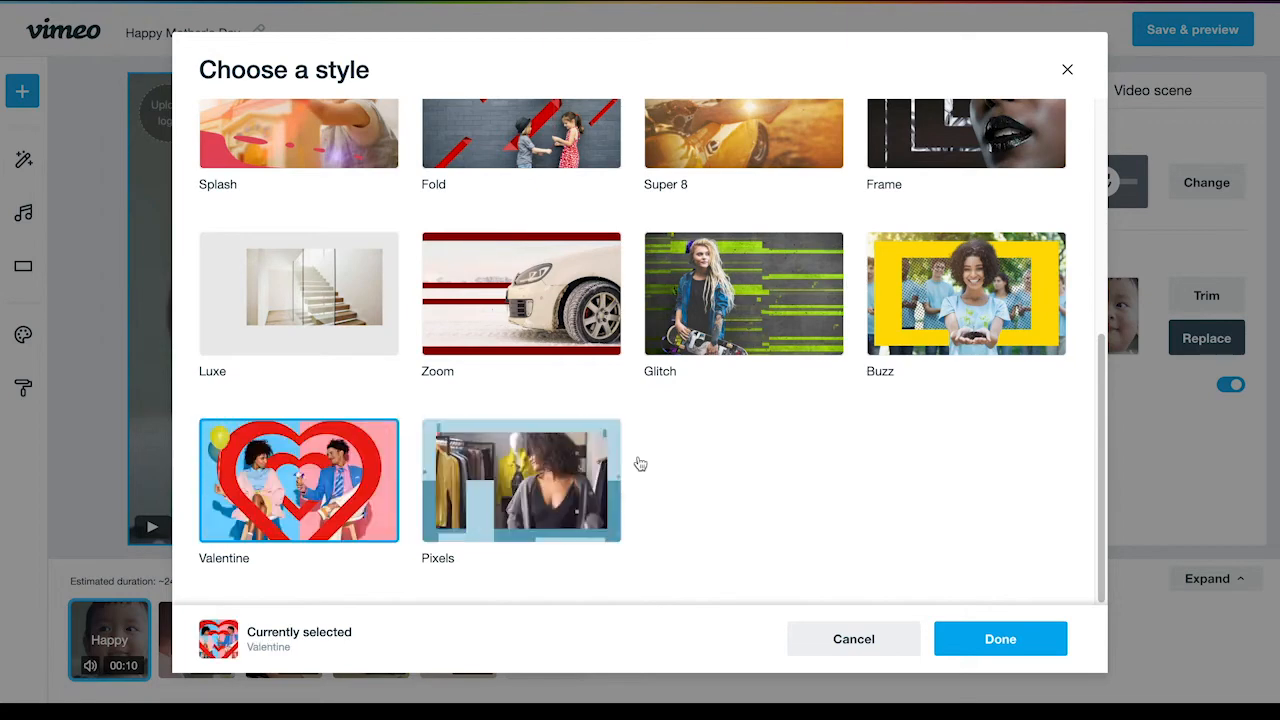
left_click(999, 639)
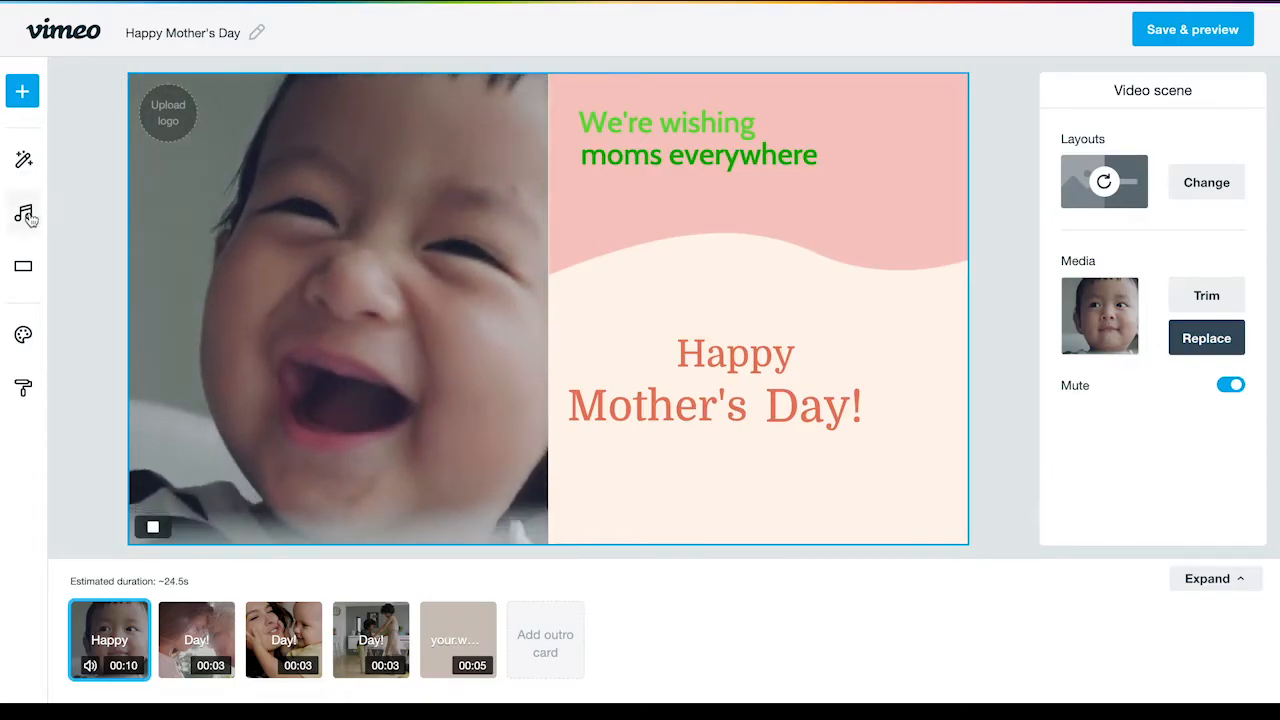
Set the video's music to the track "Counter Clockwise" from the full music library.
left_click(24, 213)
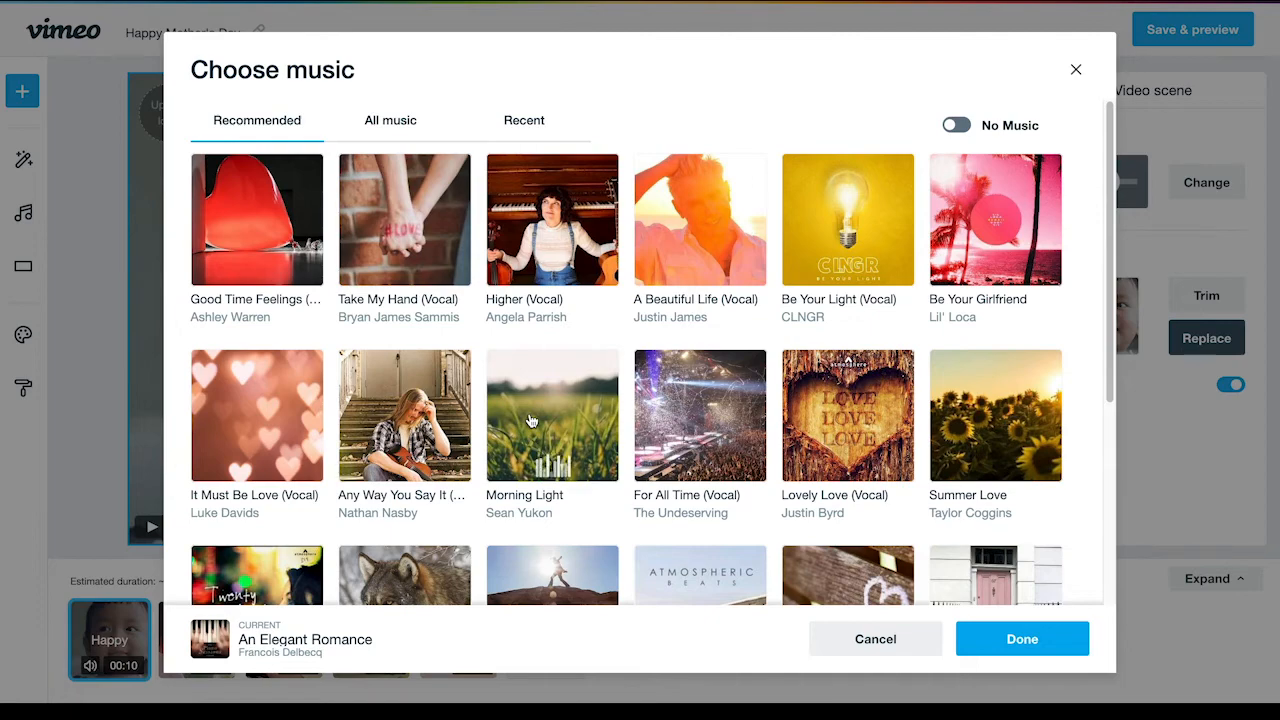
scroll(531, 420, "down", 5)
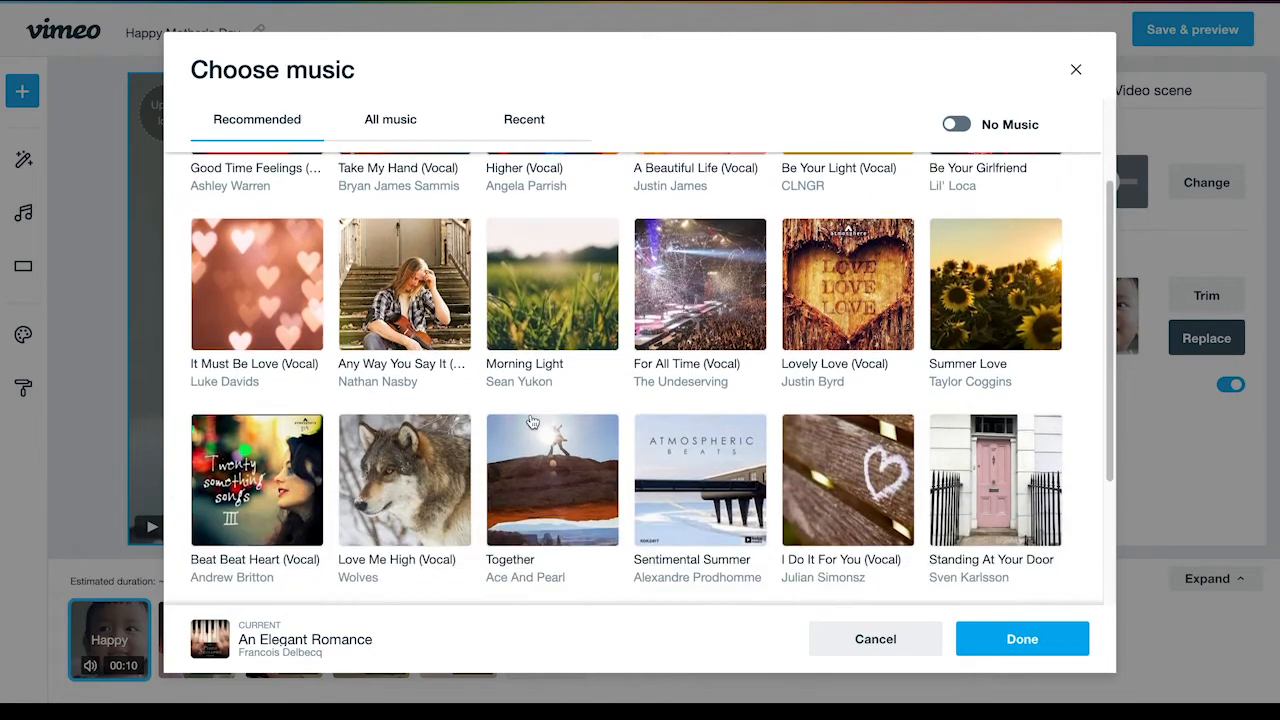
scroll(1042, 409, "up", 5)
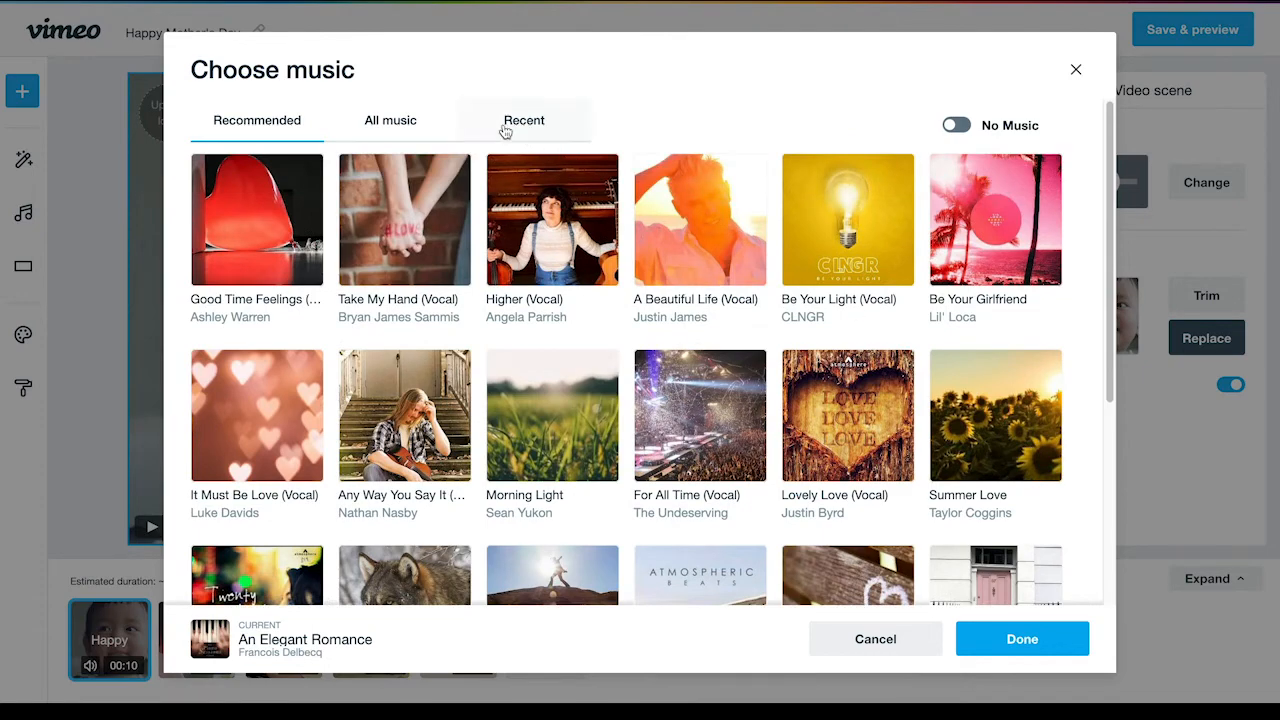
left_click(412, 122)
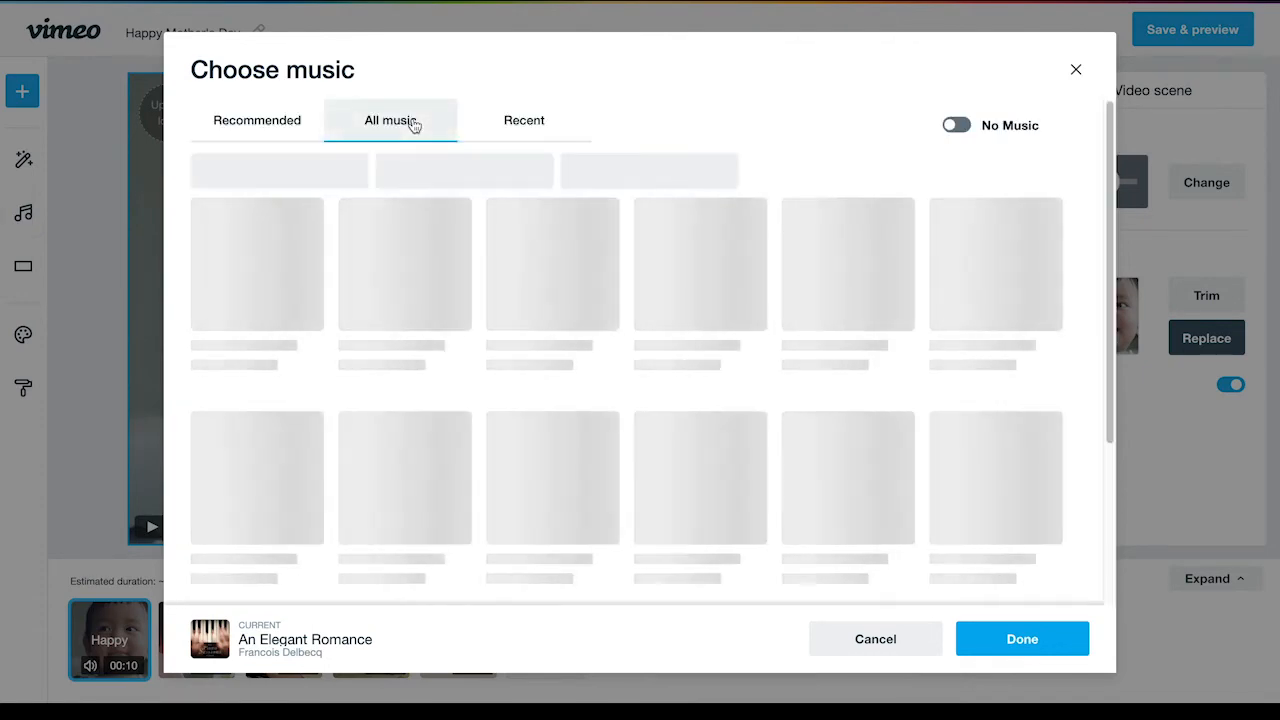
scroll(773, 201, "down", 1)
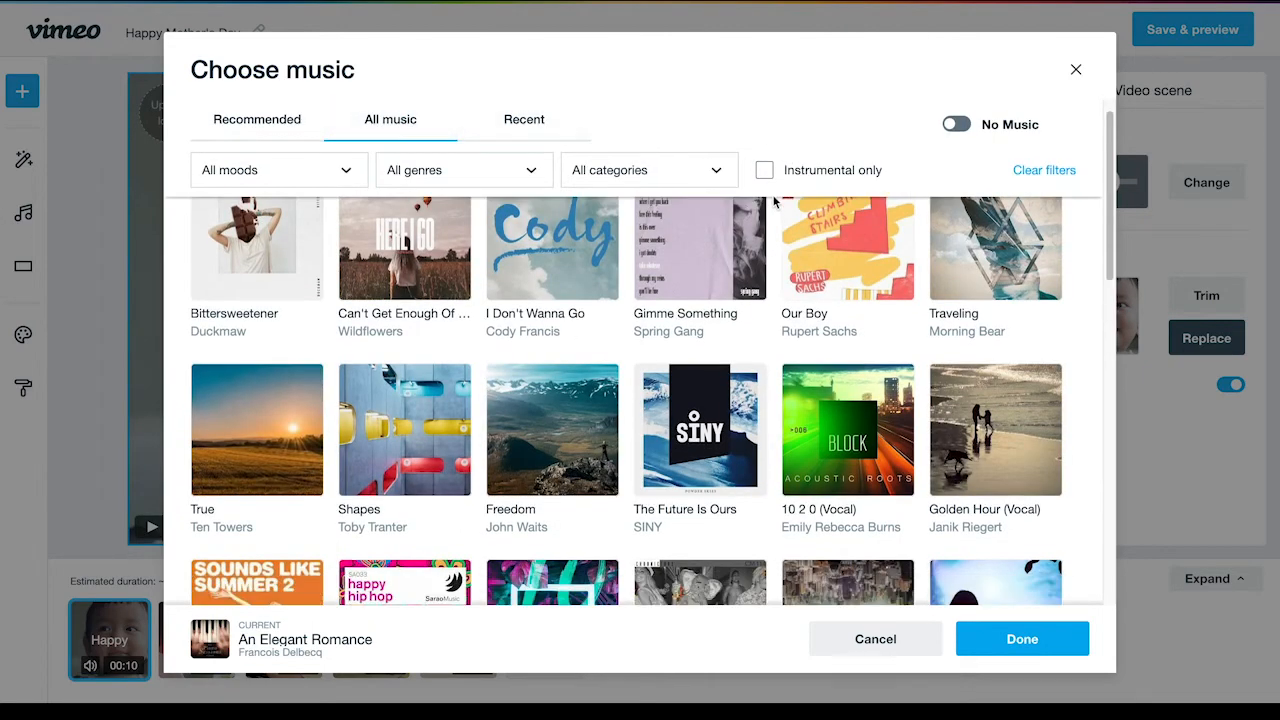
scroll(784, 291, "down", 5)
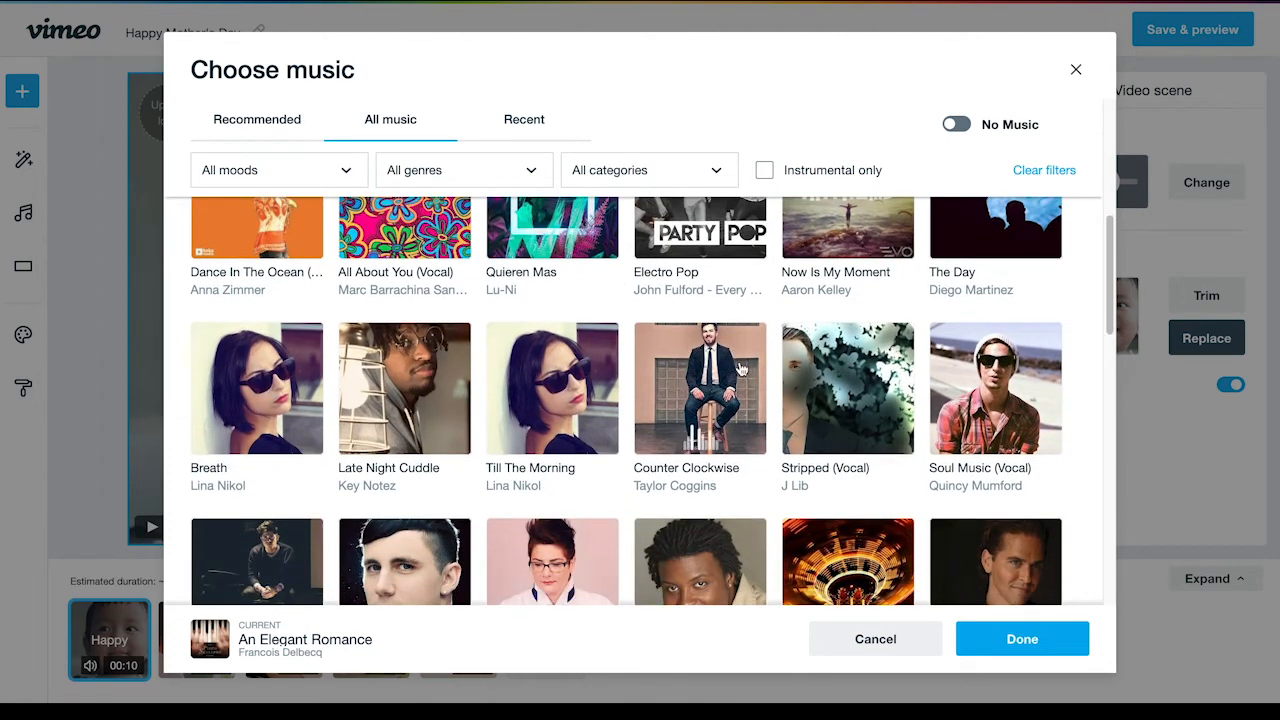
left_click(730, 416)
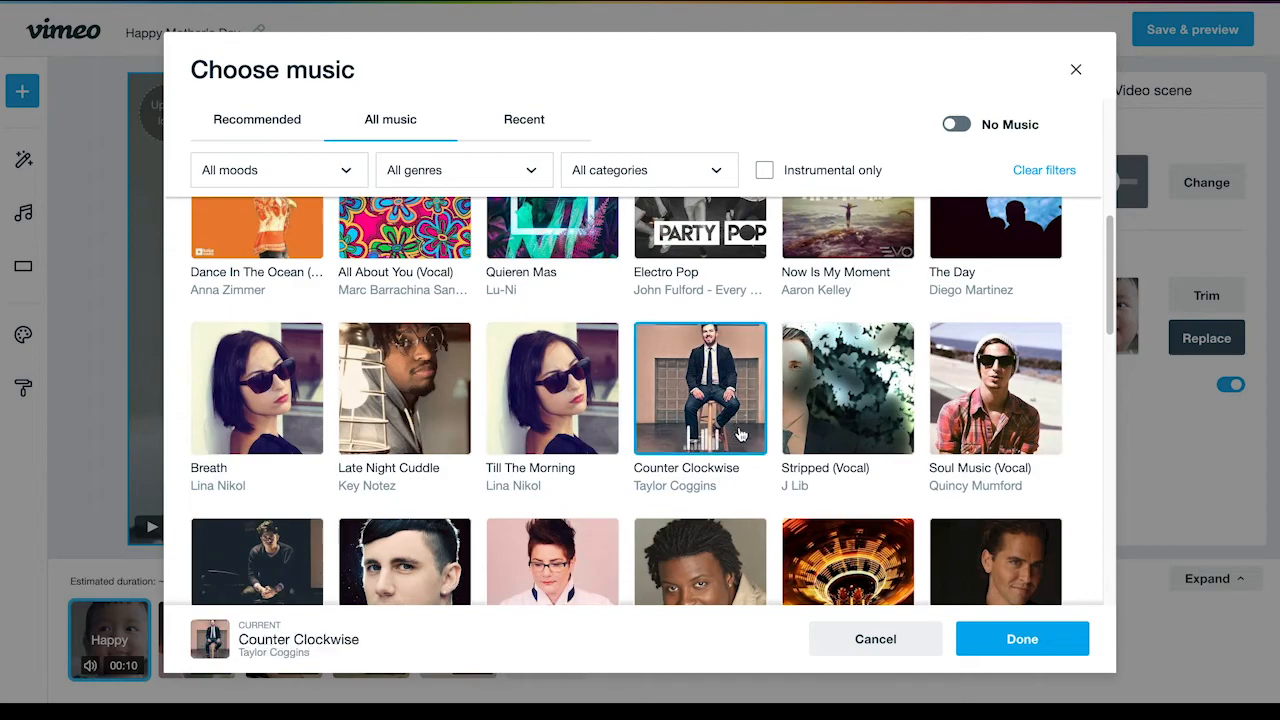
left_click(1014, 651)
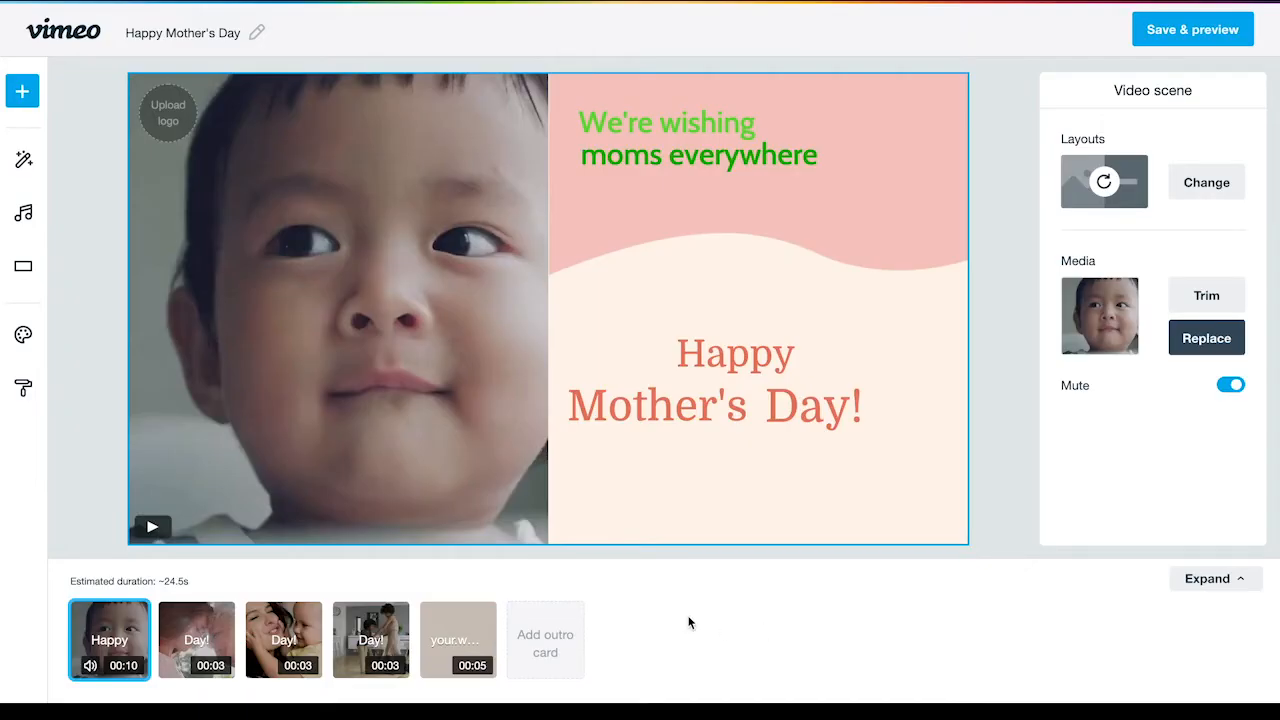
Apply the yellow, black and white color palette to the video.
left_click(31, 277)
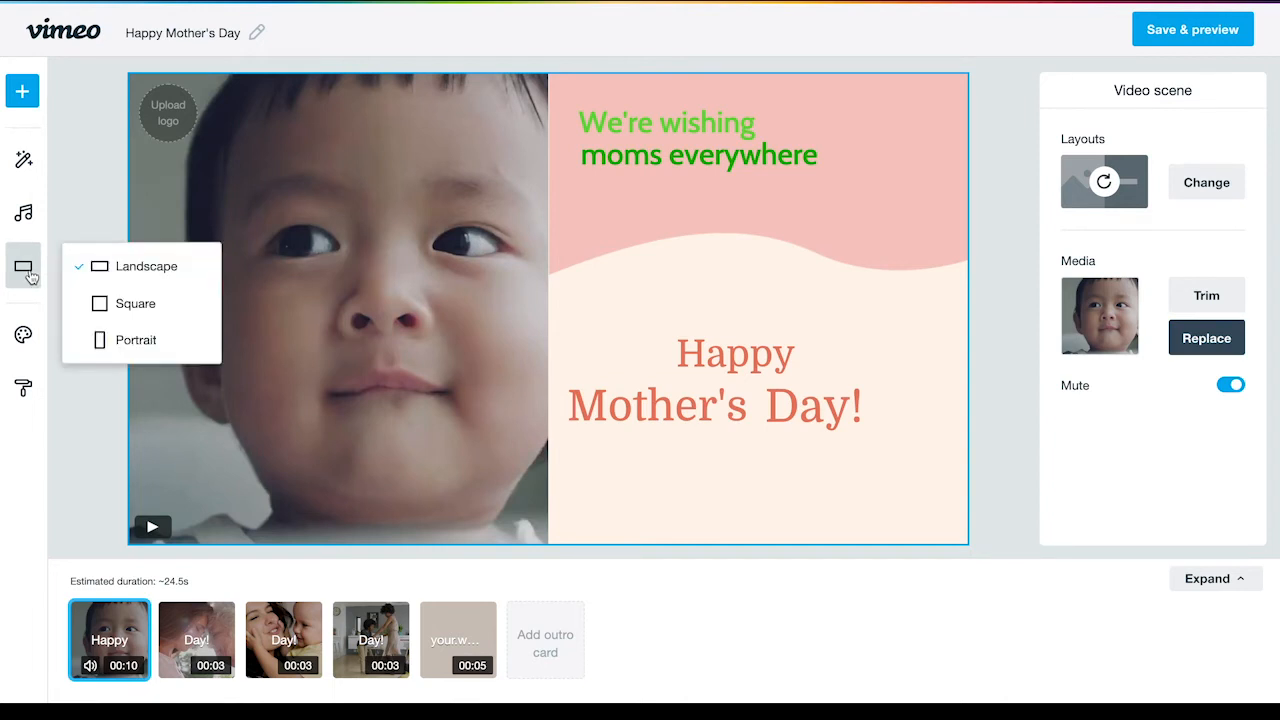
left_click(21, 335)
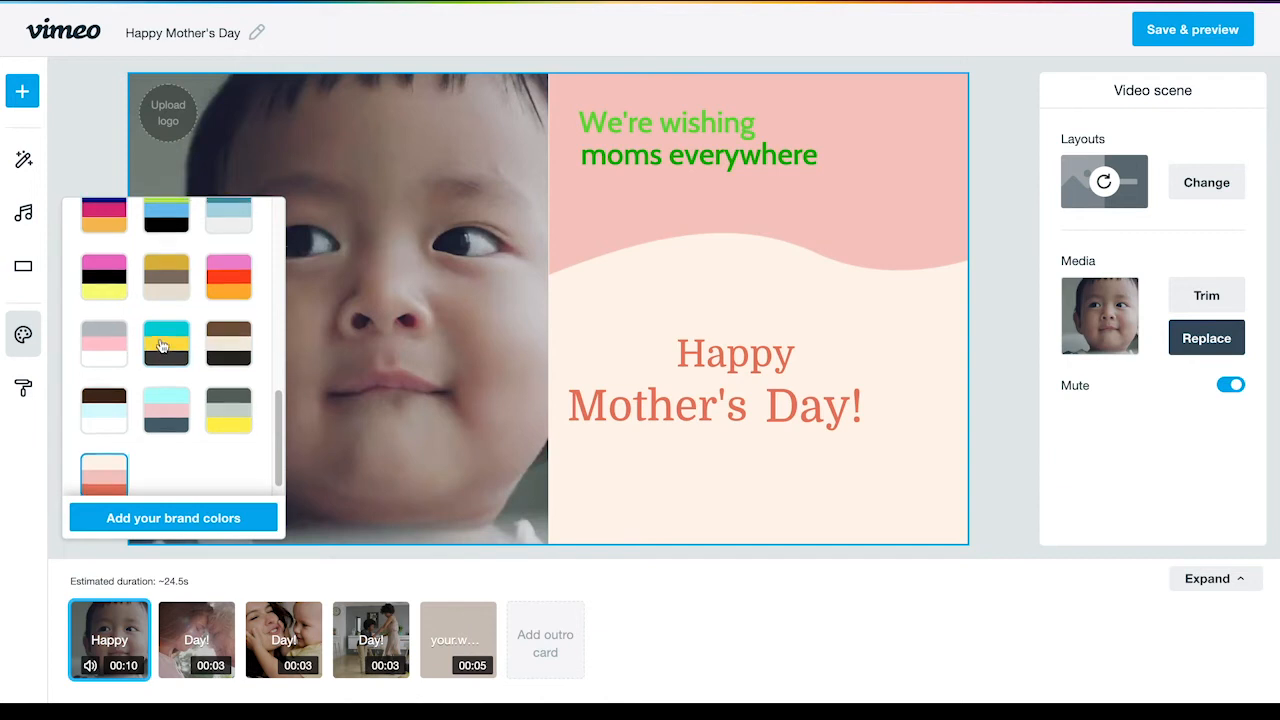
scroll(160, 344, "up", 3)
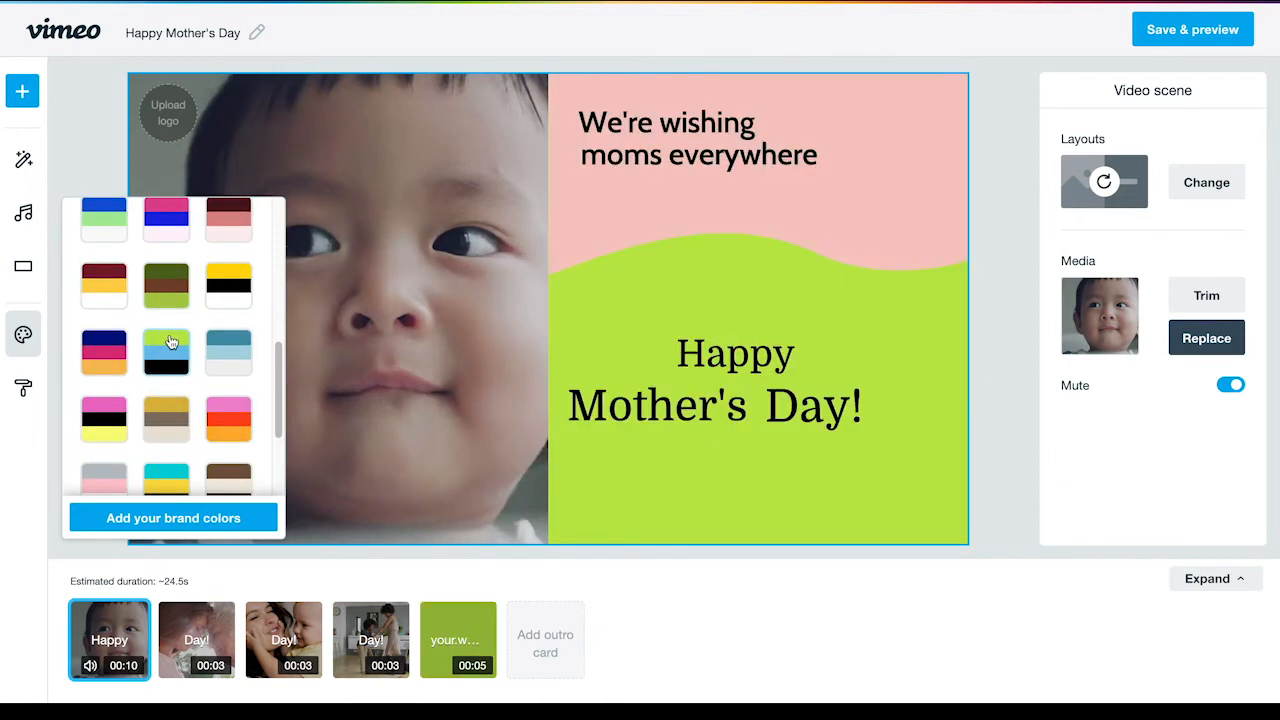
left_click(224, 292)
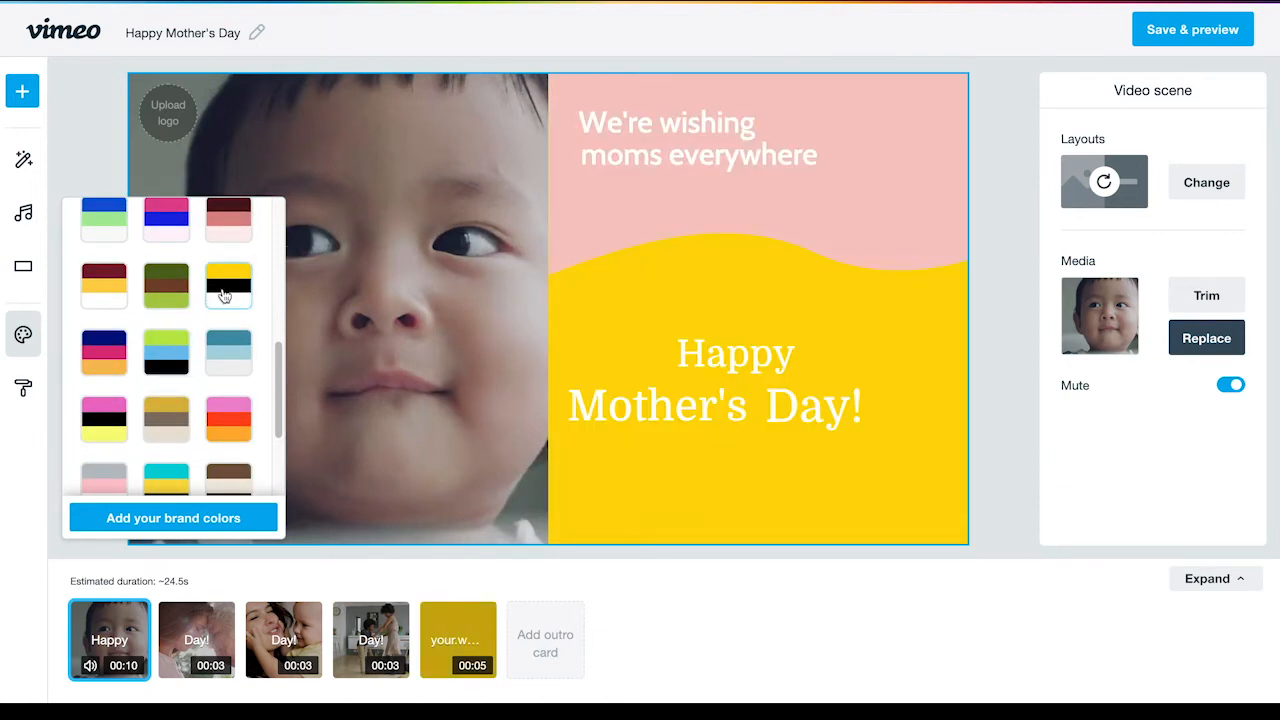
Delete the three video scenes between the baby scene and the closing website scene.
left_click(183, 632)
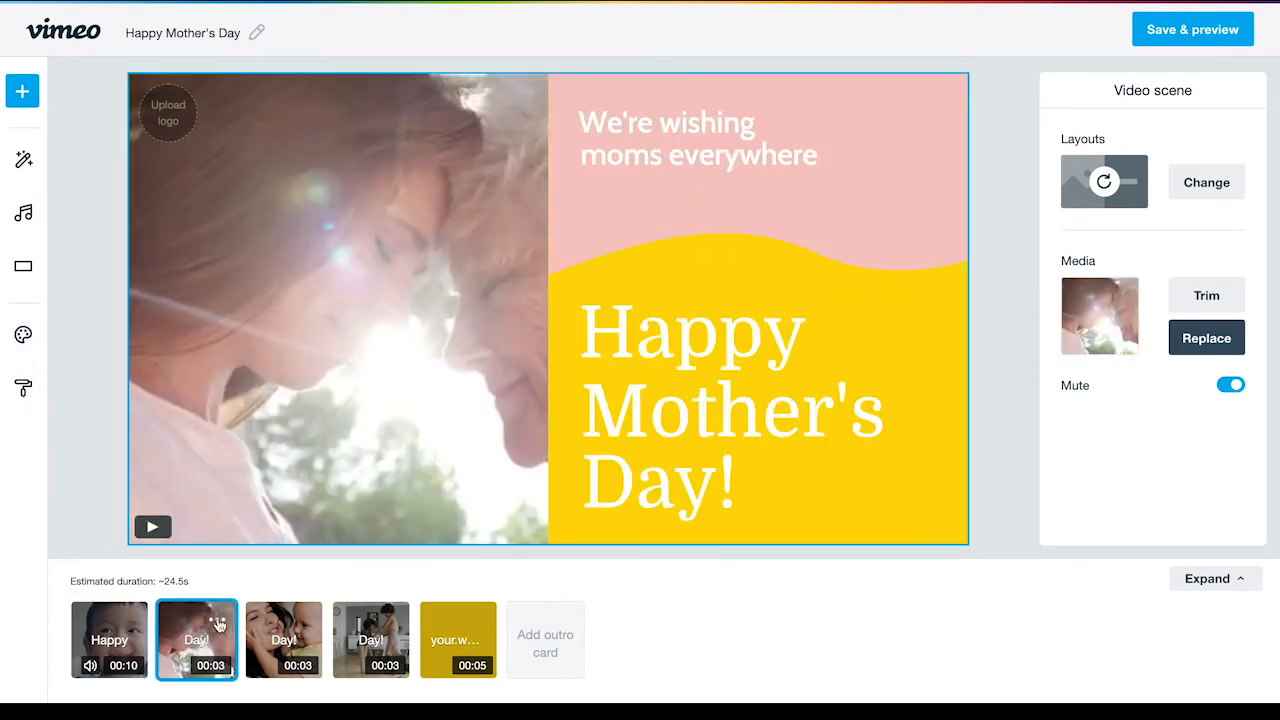
left_click(218, 624)
left_click(205, 582)
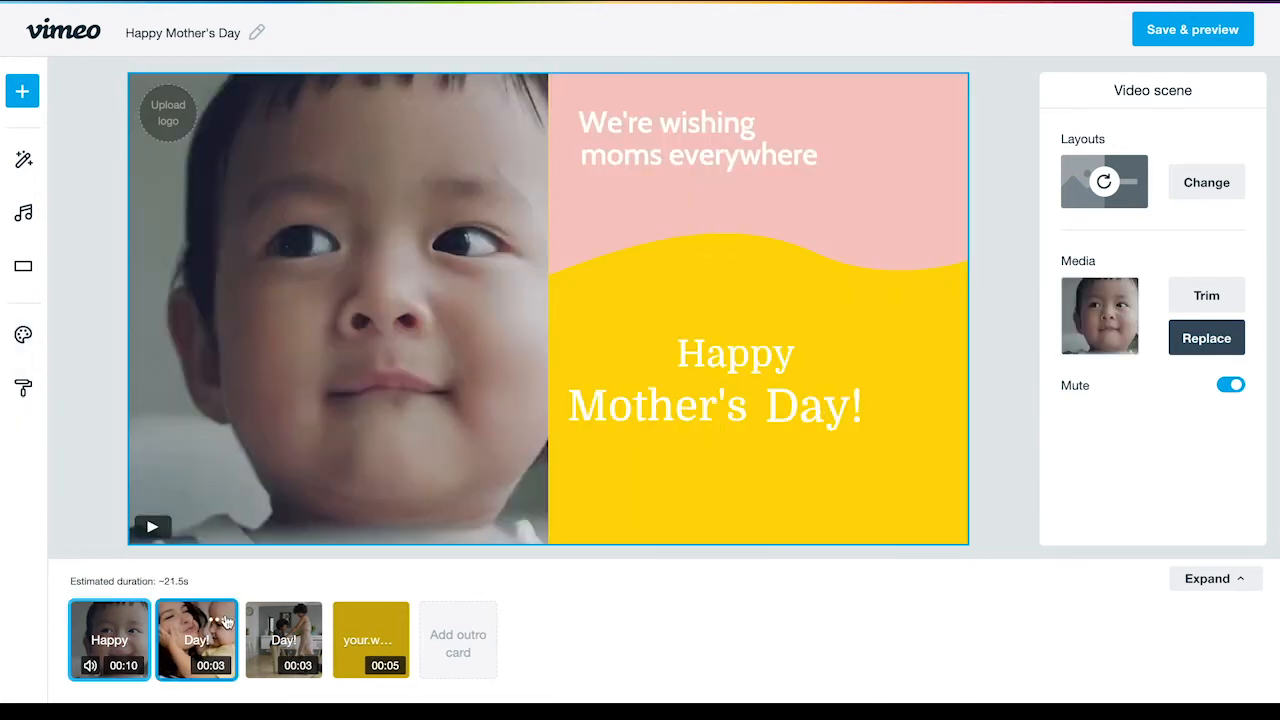
left_click(222, 622)
left_click(208, 582)
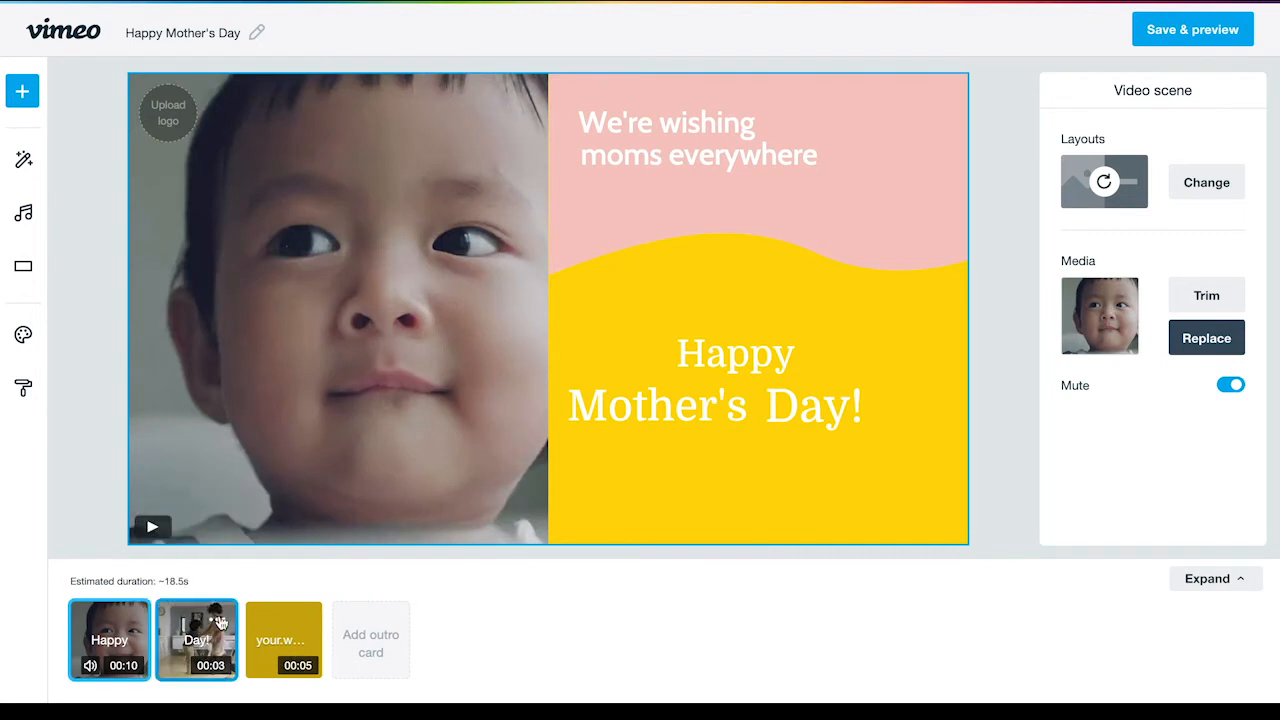
left_click(220, 622)
left_click(203, 581)
Replace the closing scene's text with "visit us at websitenamehere.com", and save the video for preview.
left_click(187, 617)
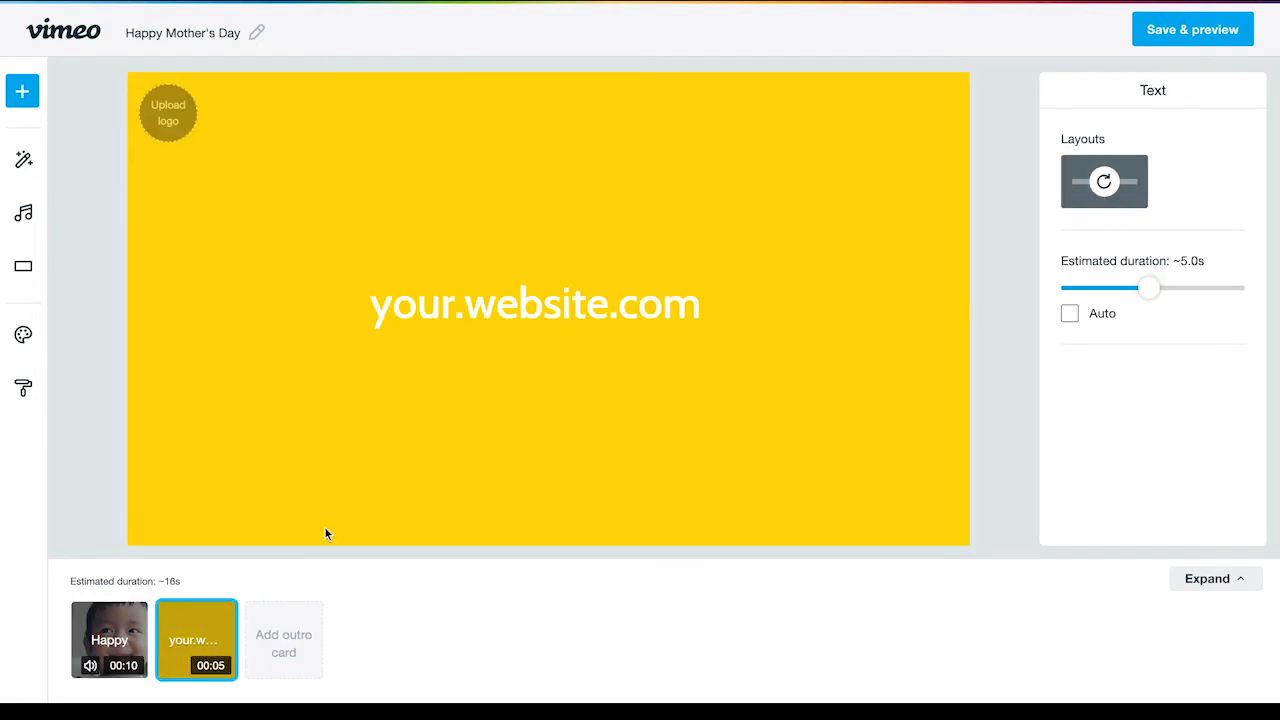
left_click(494, 312)
left_click(505, 301)
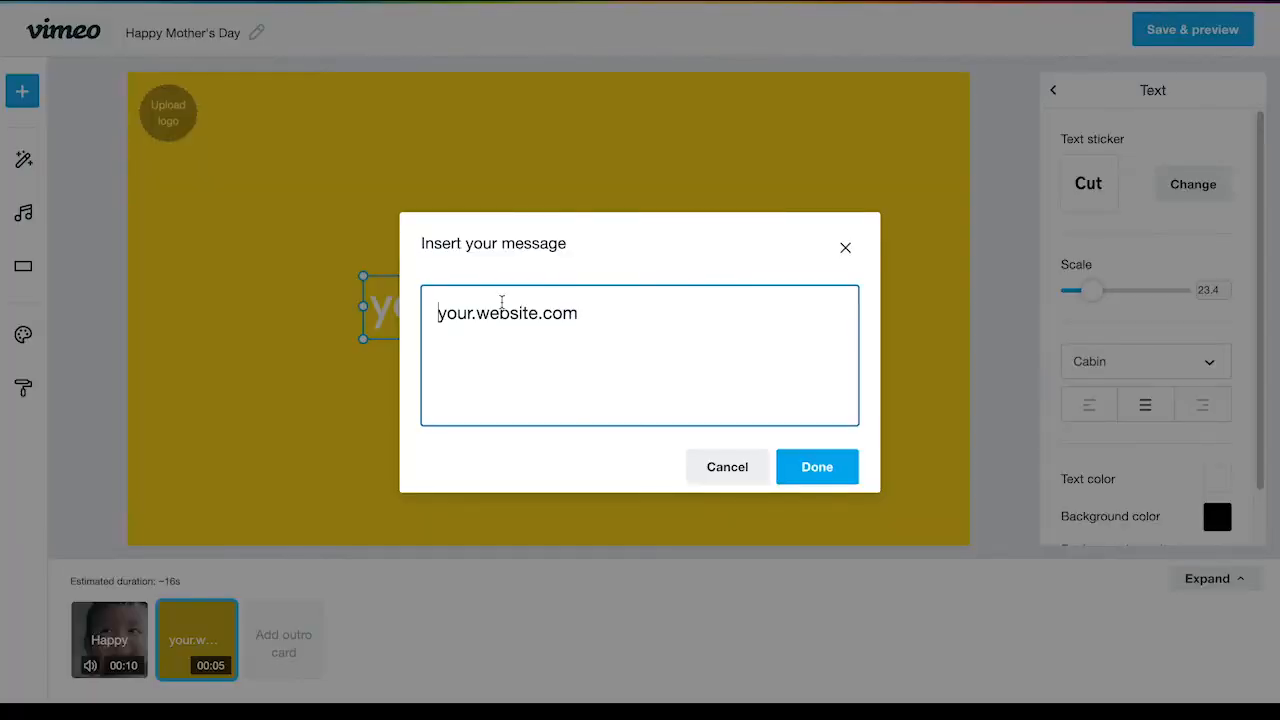
key("ctrl+a")
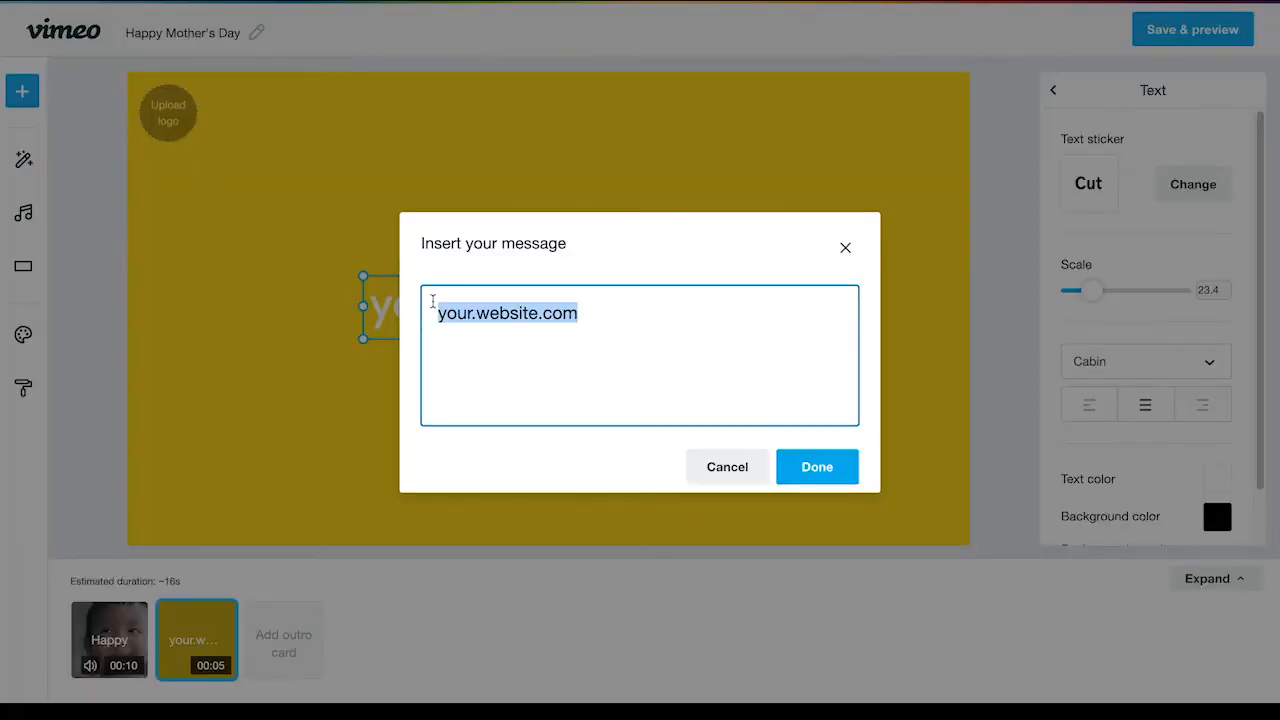
type("visit us at")
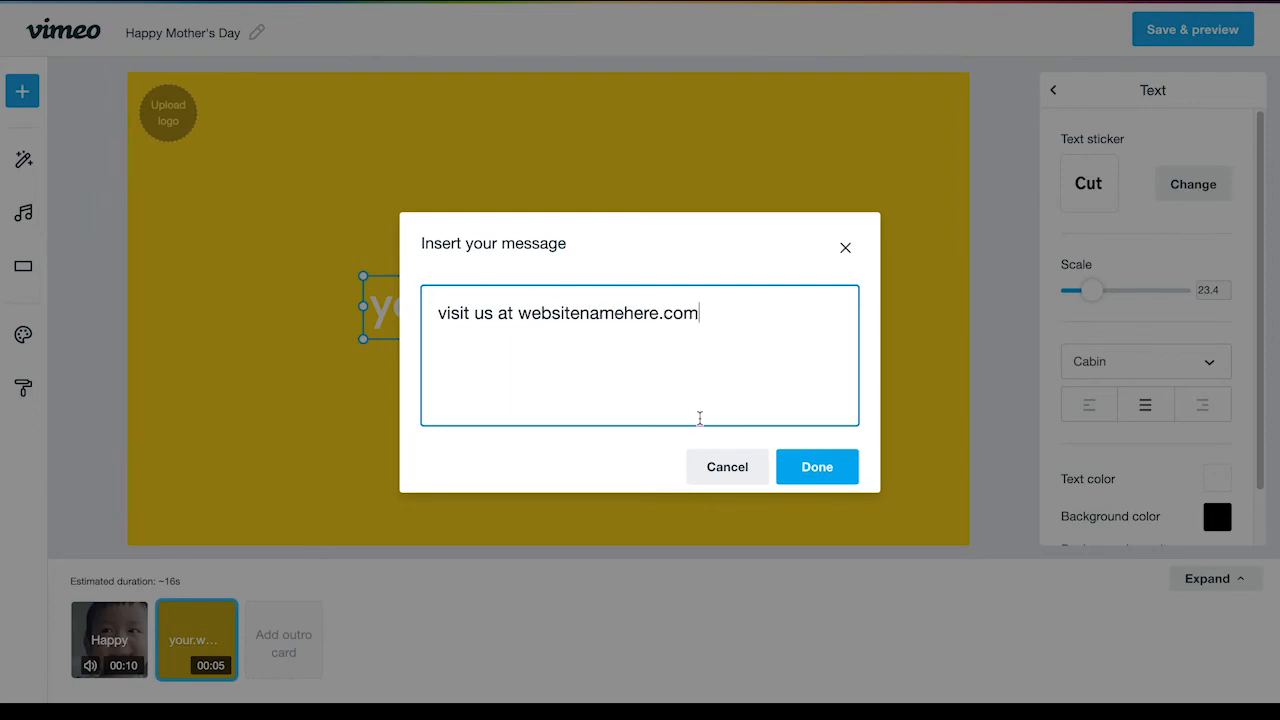
left_click(815, 470)
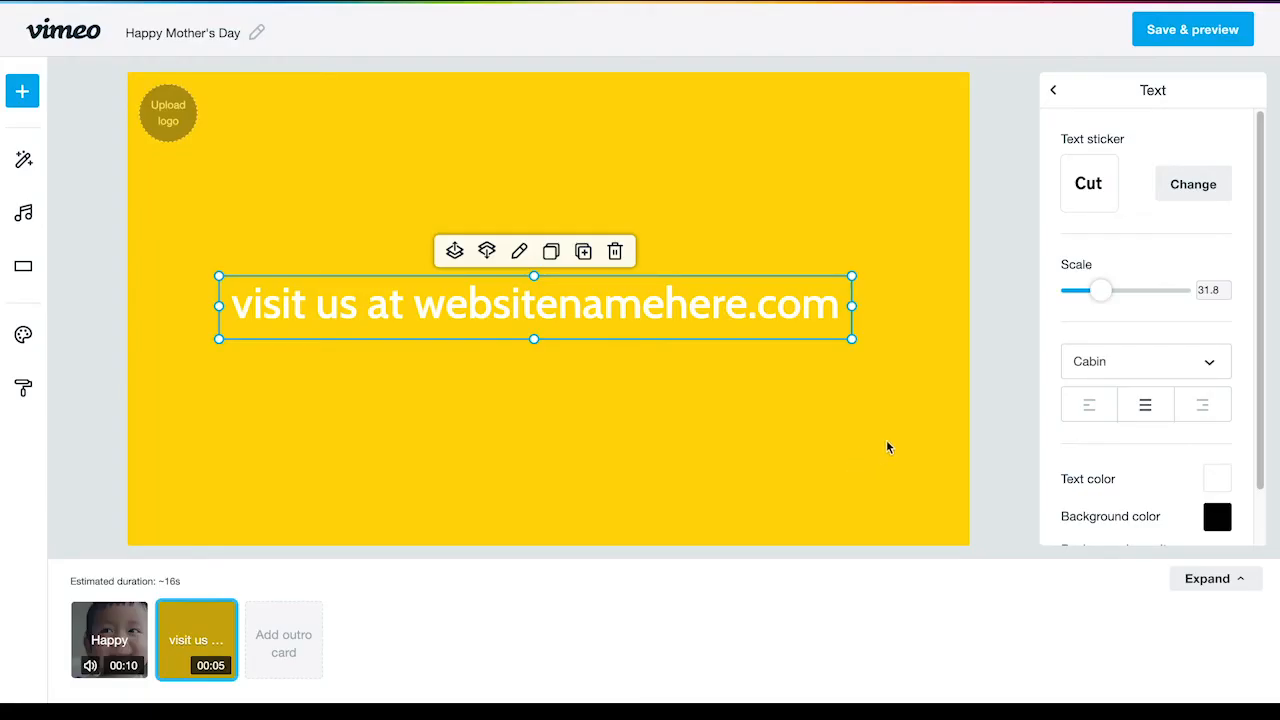
left_click(1185, 31)
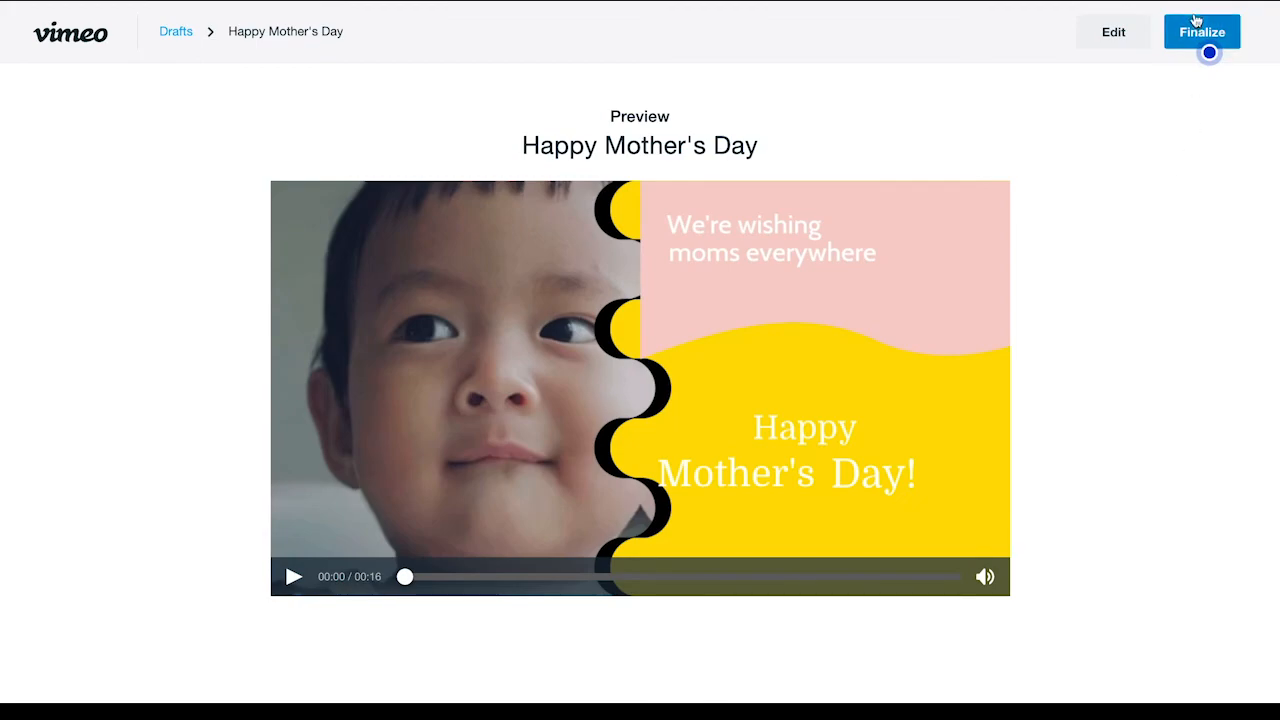
left_click(1201, 31)
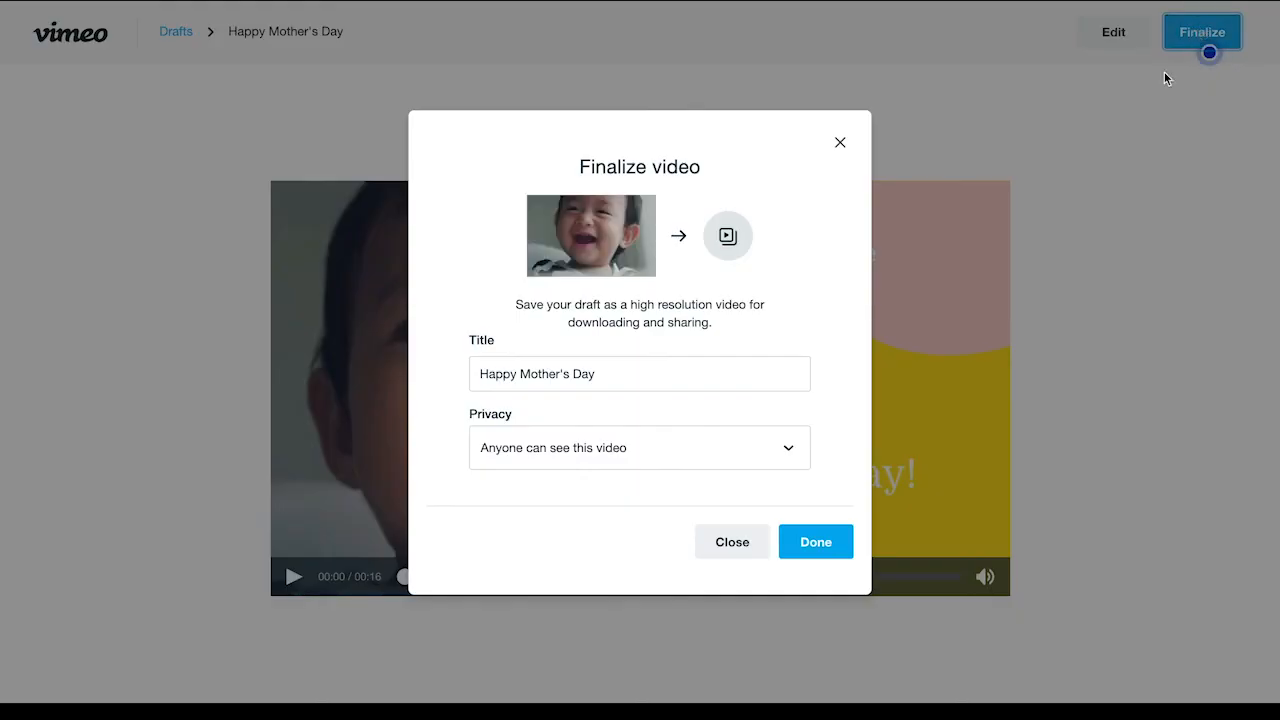
left_click(640, 454)
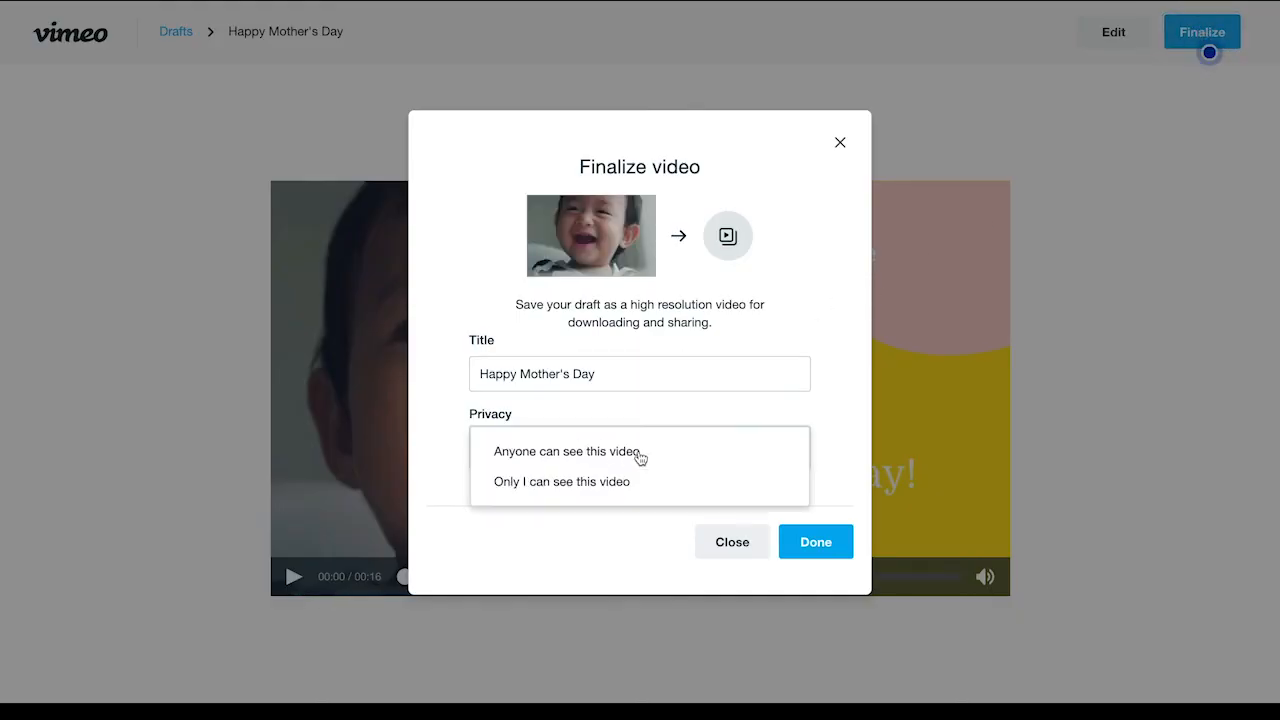
left_click(582, 526)
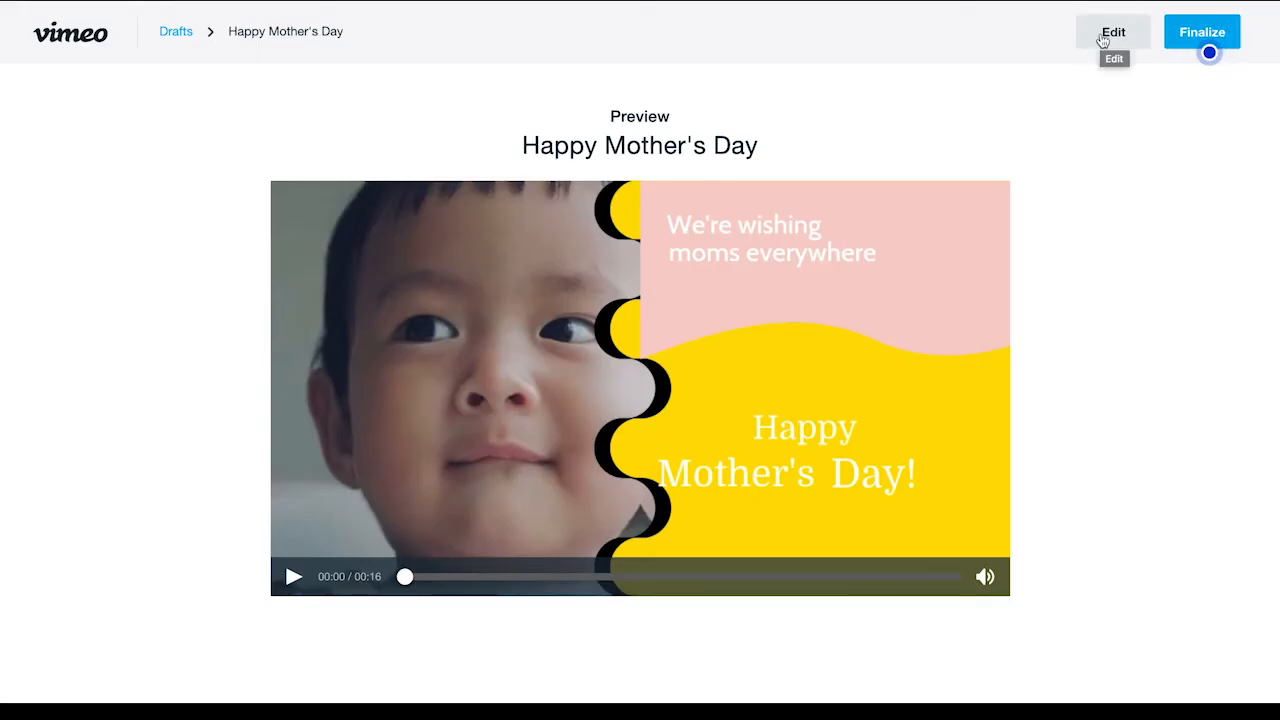
left_click(1209, 50)
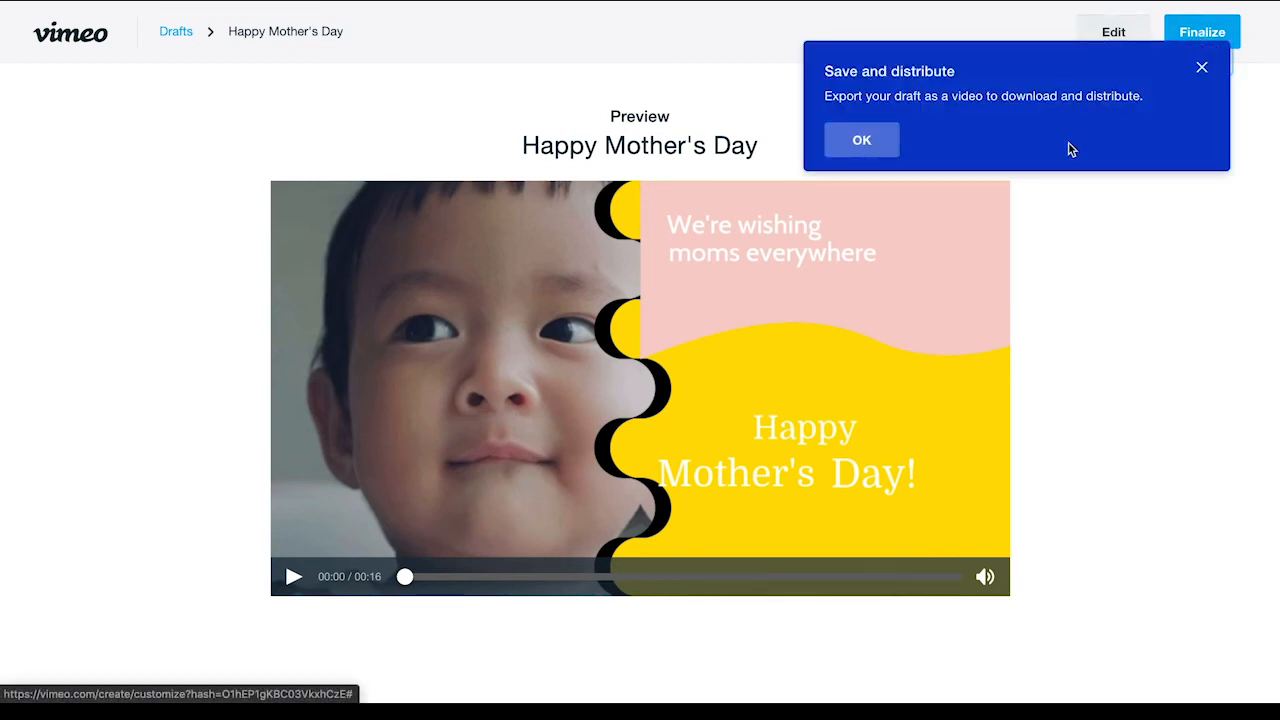
left_click(1201, 67)
Finalize the video with its privacy set to "Only I can see this video".
left_click(1204, 38)
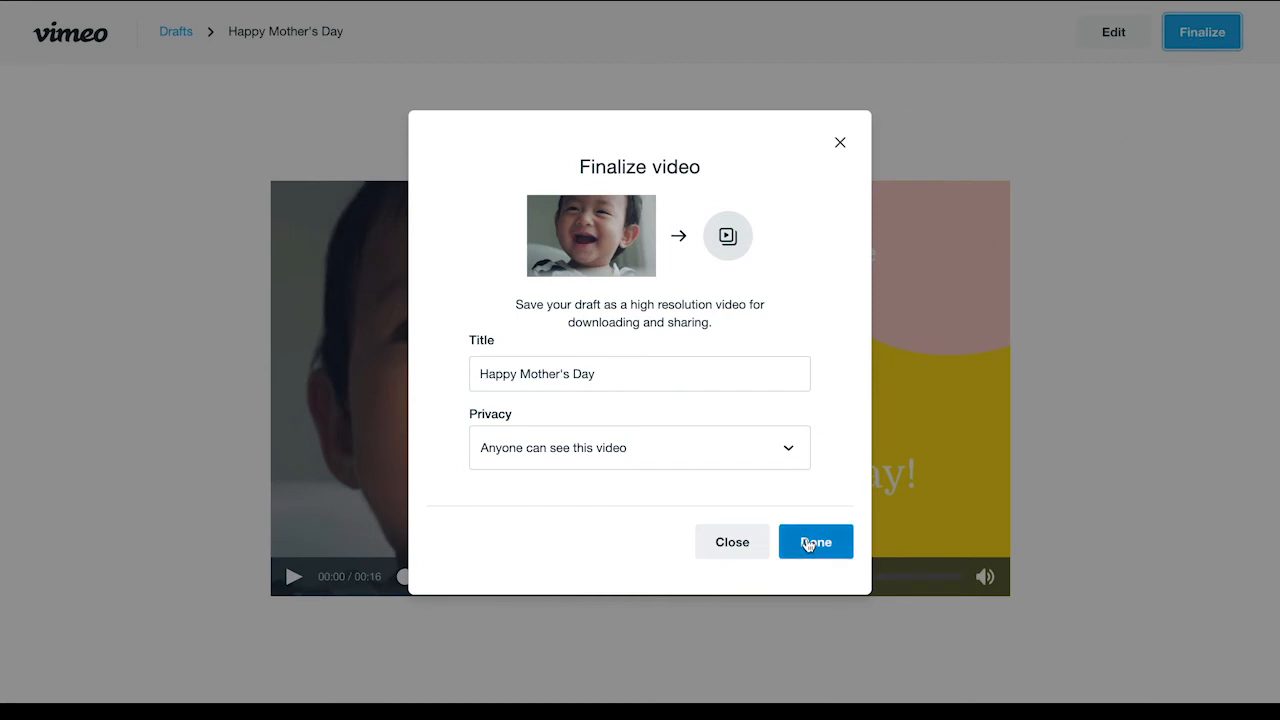
left_click(767, 452)
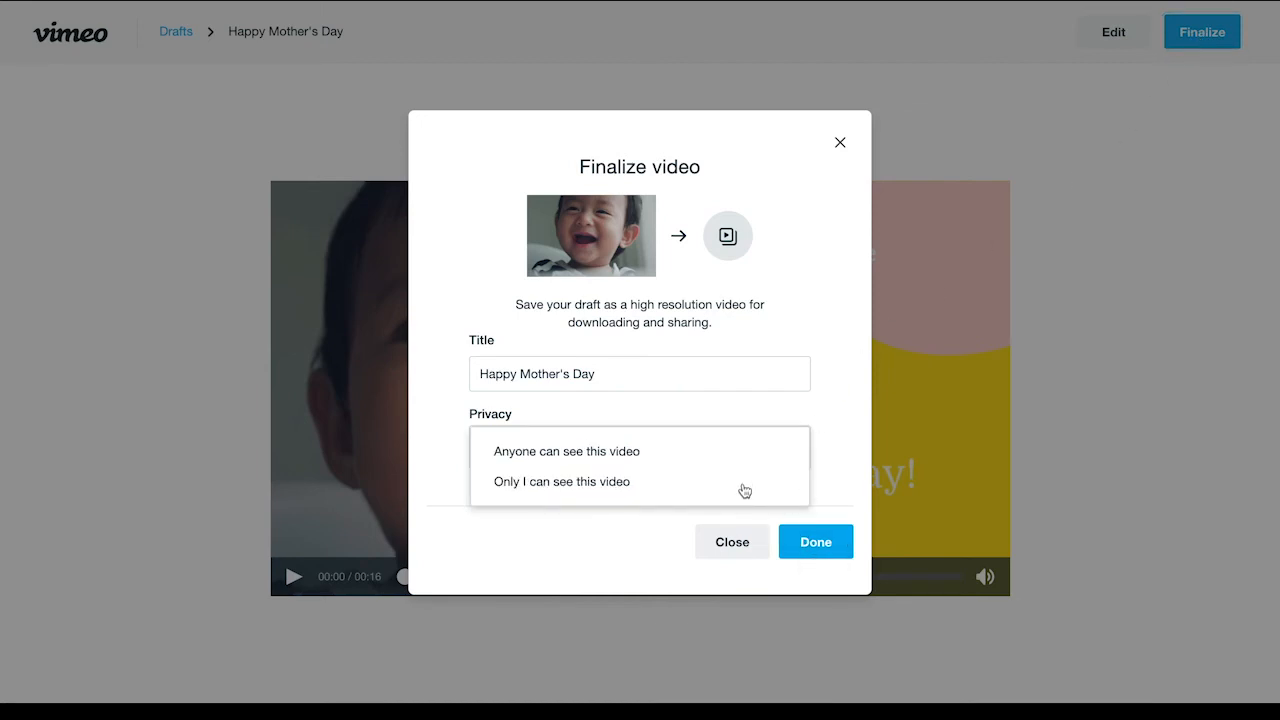
left_click(630, 484)
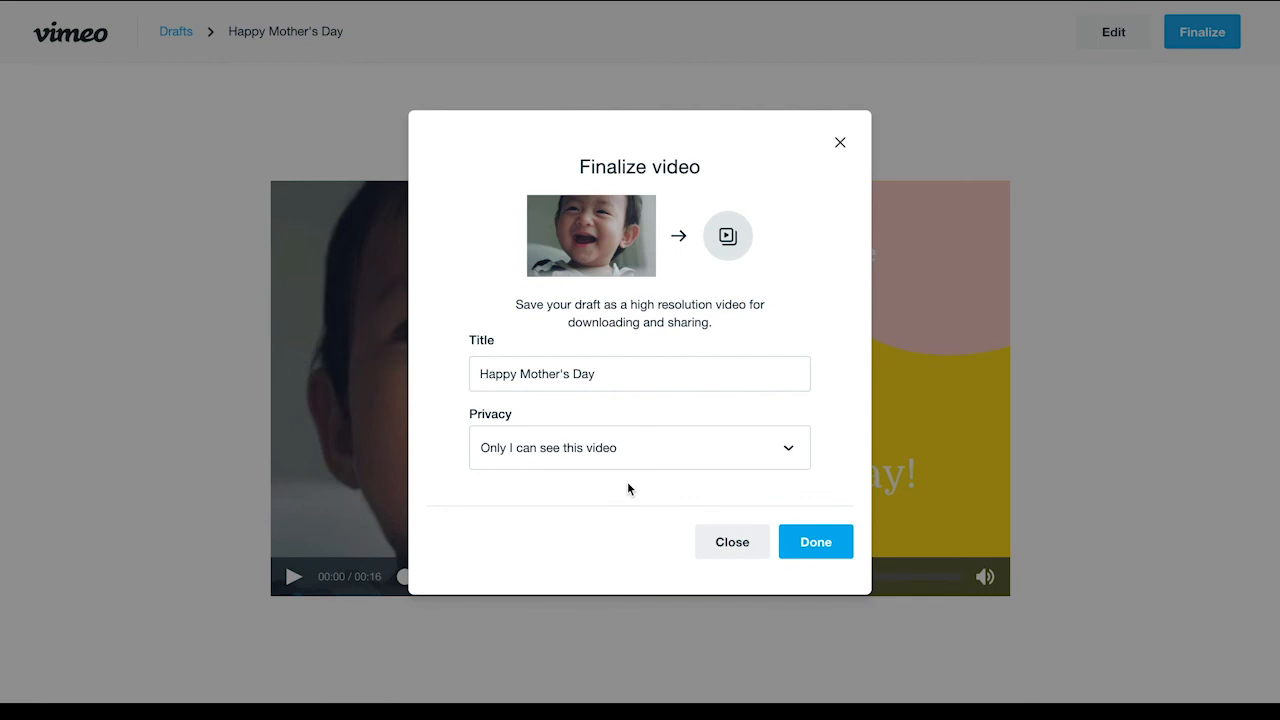
left_click(811, 546)
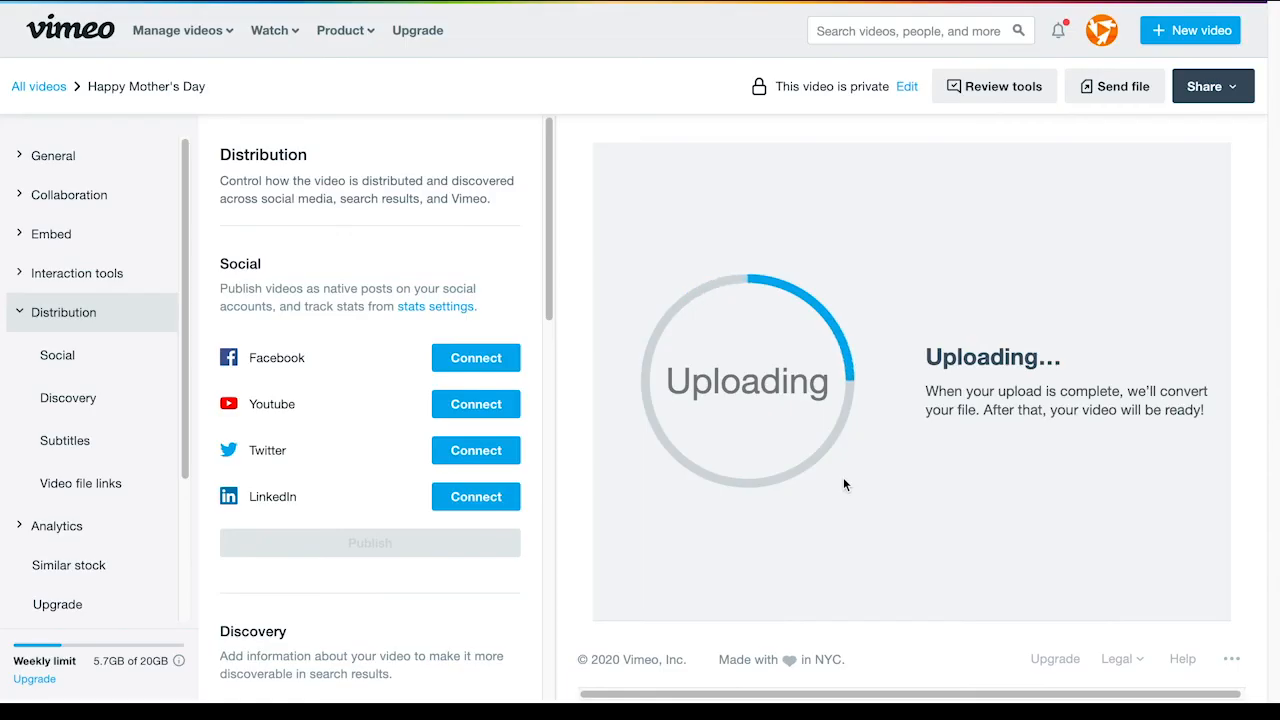